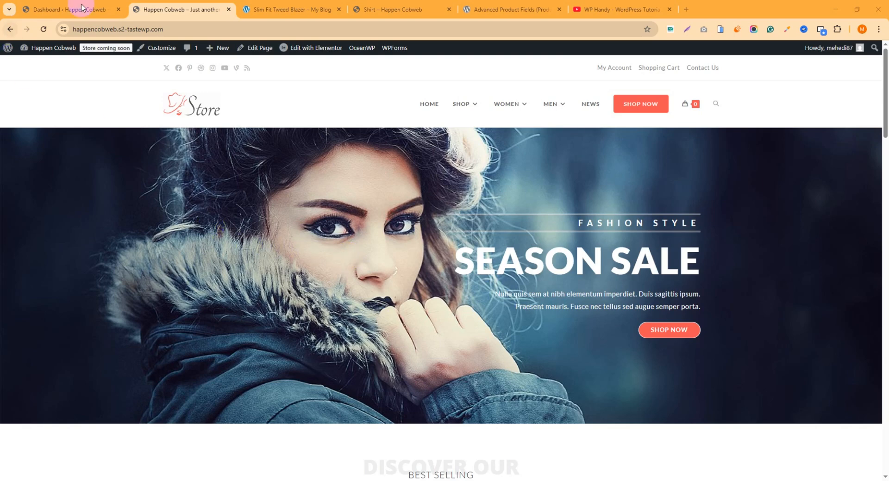
Step: Review the extra item and donation fields on the Slim Fit Tweed Blazer page, selecting the Tie extra and the $5.00 donation
{"action": "left_click", "coordinate": [275, 10]}
{"action": "scroll", "coordinate": [294, 171], "scroll_direction": "up", "scroll_amount": 4}
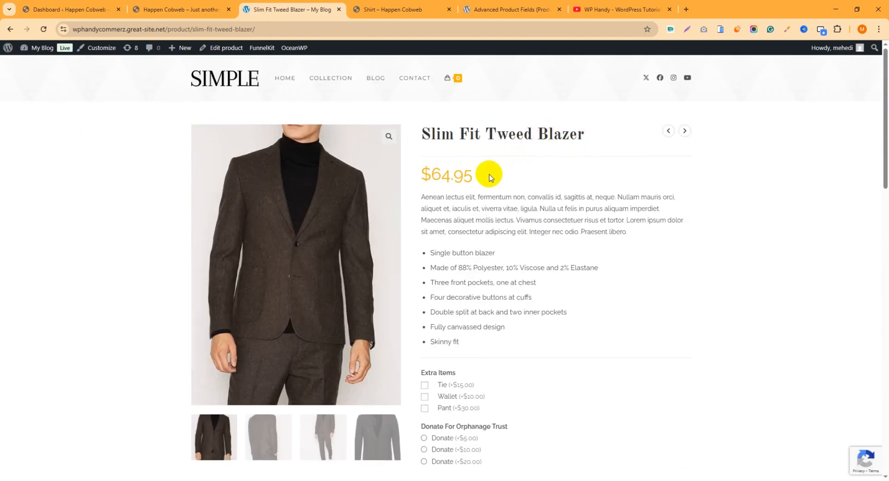
{"action": "scroll", "coordinate": [505, 185], "scroll_direction": "down", "scroll_amount": 3}
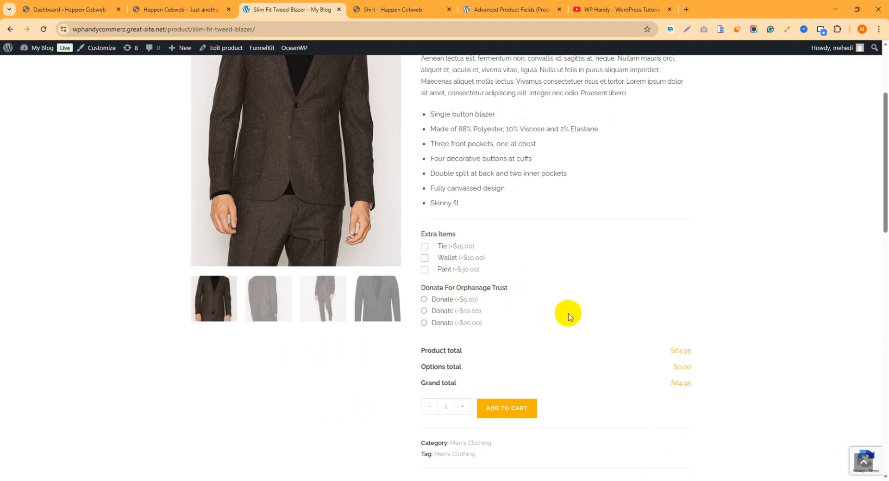
{"action": "scroll", "coordinate": [602, 331], "scroll_direction": "down", "scroll_amount": 1}
{"action": "left_click_drag", "start_coordinate": [695, 339], "coordinate": [674, 339]}
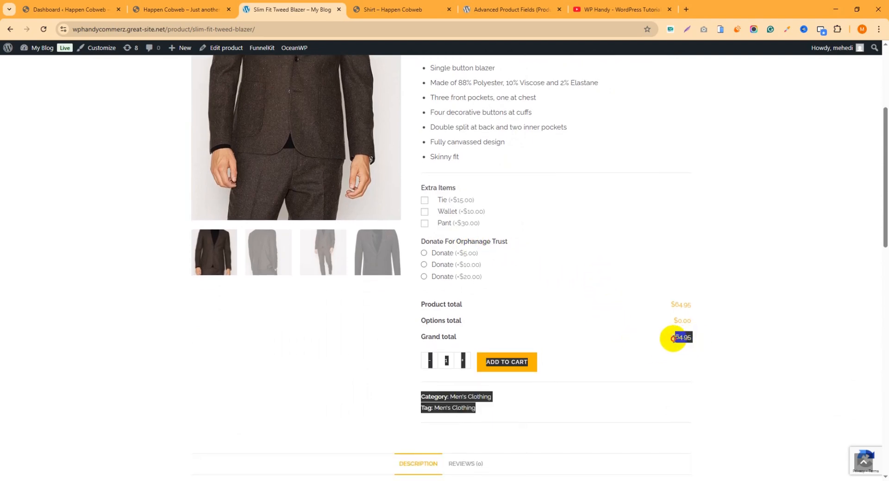
{"action": "left_click", "coordinate": [545, 168]}
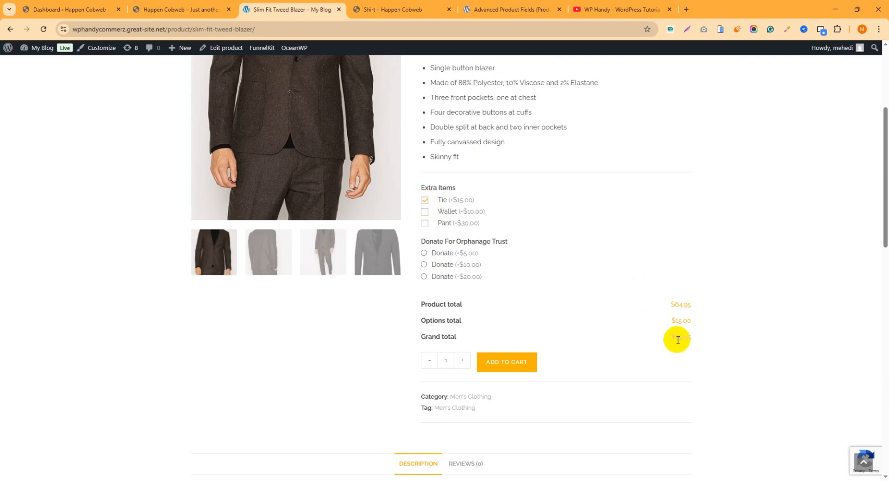
{"action": "left_click", "coordinate": [424, 254]}
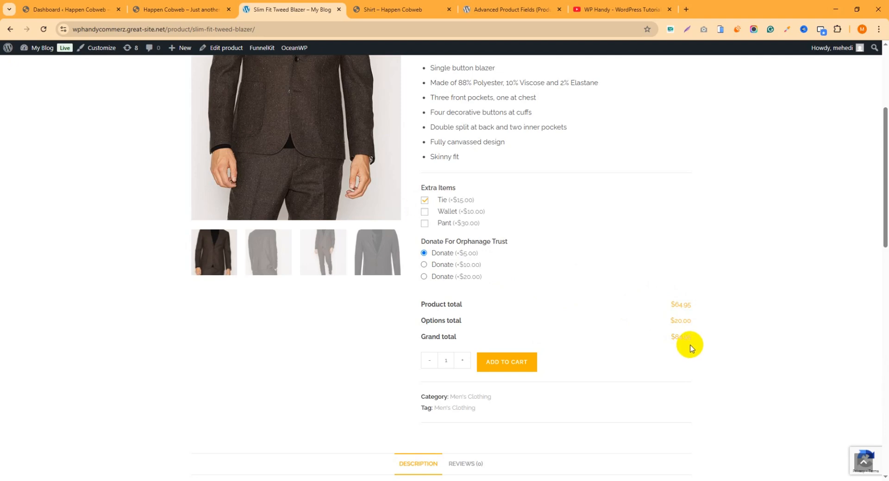
{"action": "scroll", "coordinate": [559, 267], "scroll_direction": "up", "scroll_amount": 1}
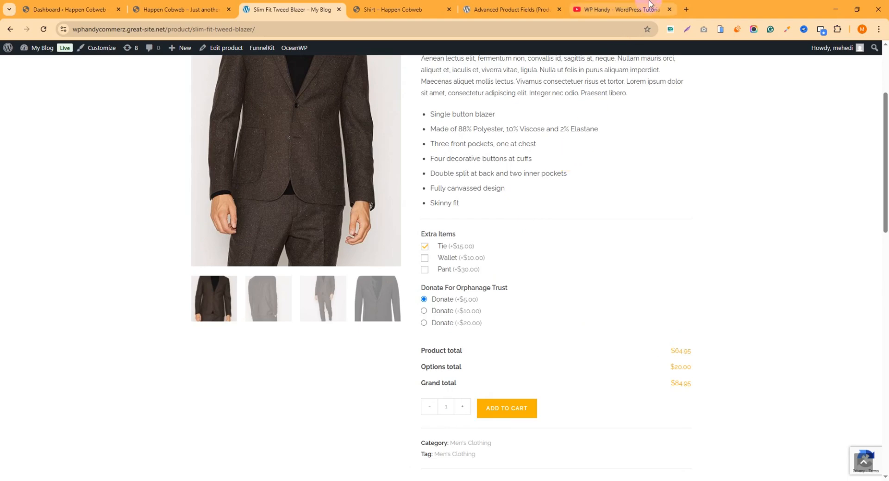
Step: Look over the playlists on the WP Handy YouTube channel, including Woocommerce Tutorial, and close that page
{"action": "left_click", "coordinate": [620, 9]}
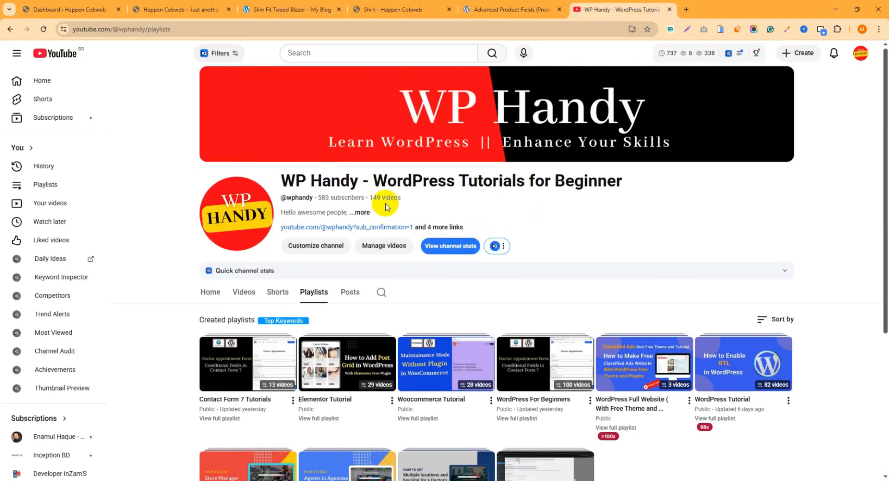
{"action": "scroll", "coordinate": [329, 218], "scroll_direction": "down", "scroll_amount": 1}
{"action": "scroll", "coordinate": [323, 246], "scroll_direction": "down", "scroll_amount": 1}
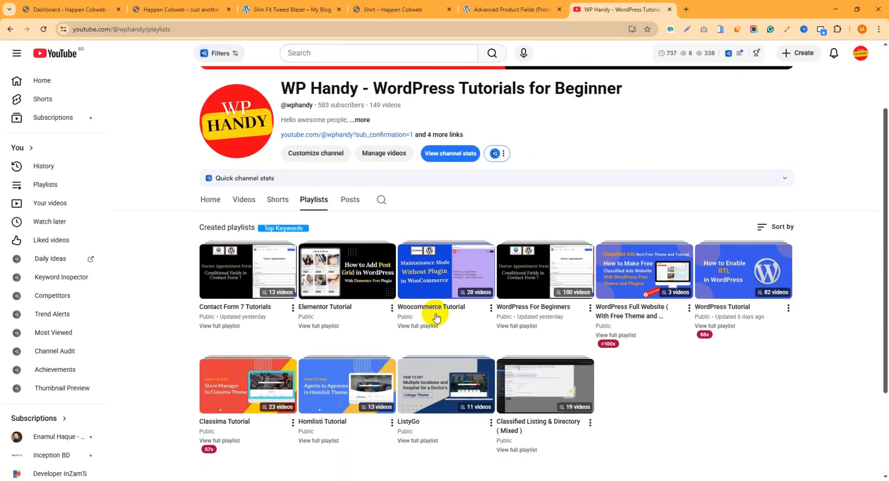
{"action": "mouse_move", "coordinate": [453, 317]}
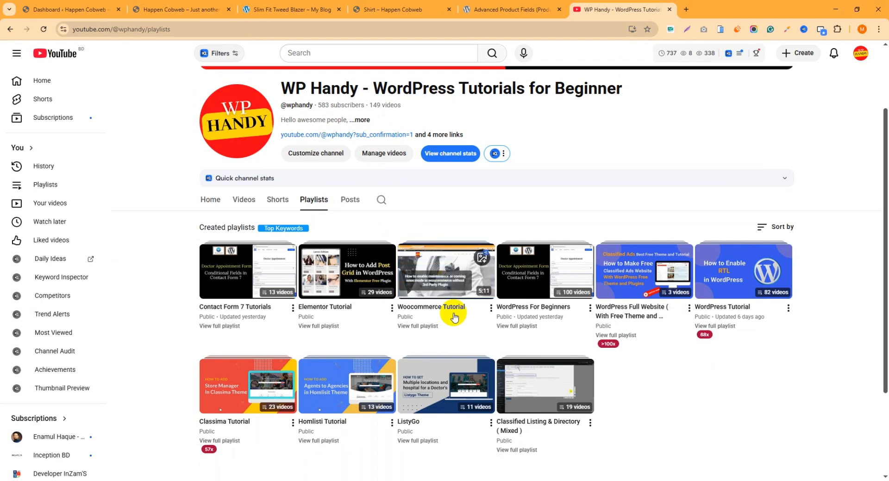
{"action": "left_click", "coordinate": [669, 10]}
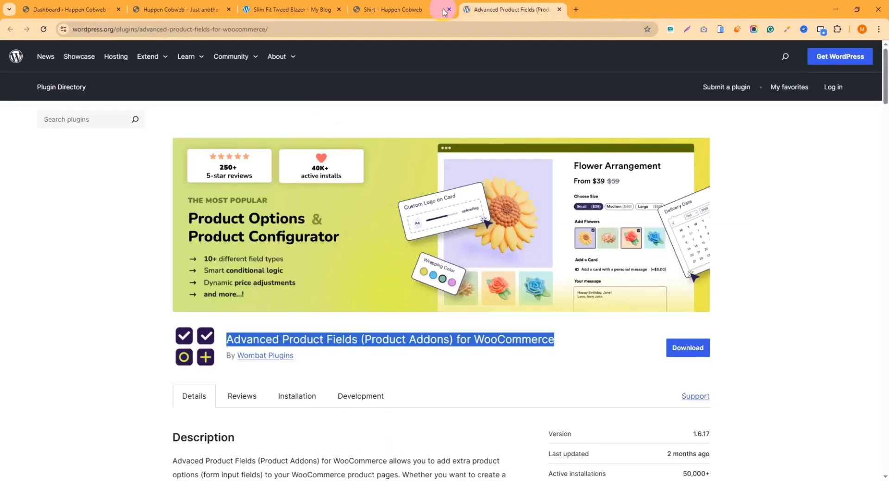
Step: Close the Slim Fit Tweed Blazer page and review the Shirt product page from its title to the add-to-cart area
{"action": "left_click", "coordinate": [396, 10]}
{"action": "left_click", "coordinate": [296, 10]}
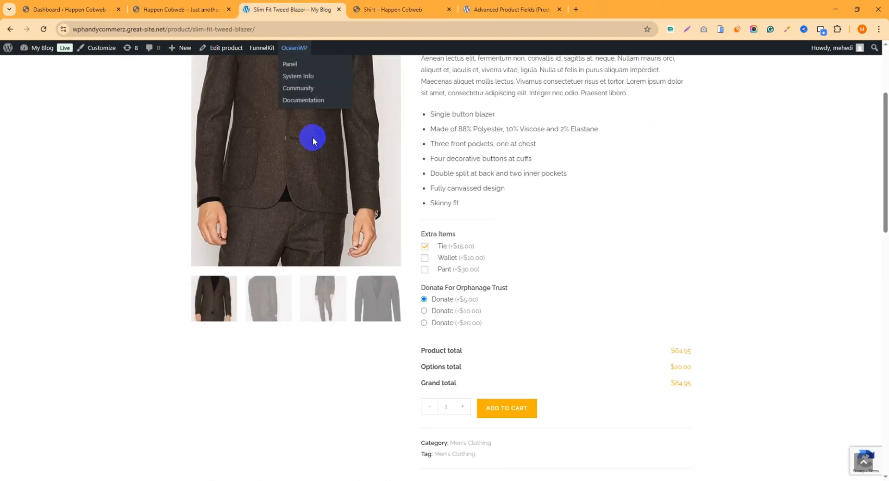
{"action": "left_click", "coordinate": [339, 10]}
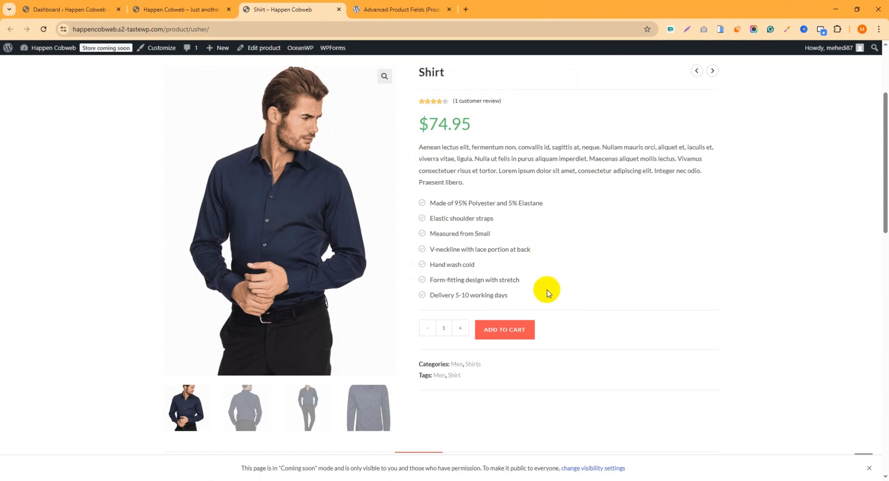
{"action": "left_click_drag", "start_coordinate": [454, 72], "coordinate": [621, 206]}
{"action": "scroll", "coordinate": [621, 206], "scroll_direction": "down", "scroll_amount": 2}
{"action": "left_click", "coordinate": [635, 258]}
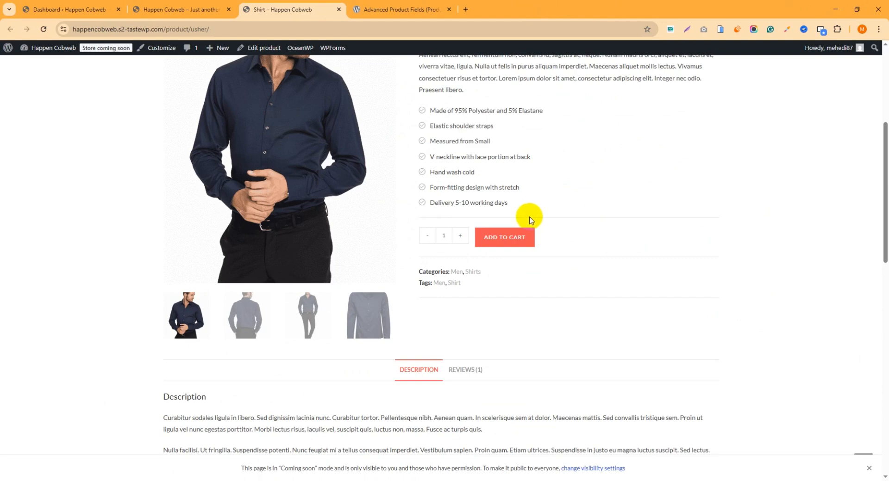
Step: Go to the plugin installation page in the Happen Cobweb admin and search for "Advanced product fields for woocommerce"
{"action": "left_click", "coordinate": [81, 9]}
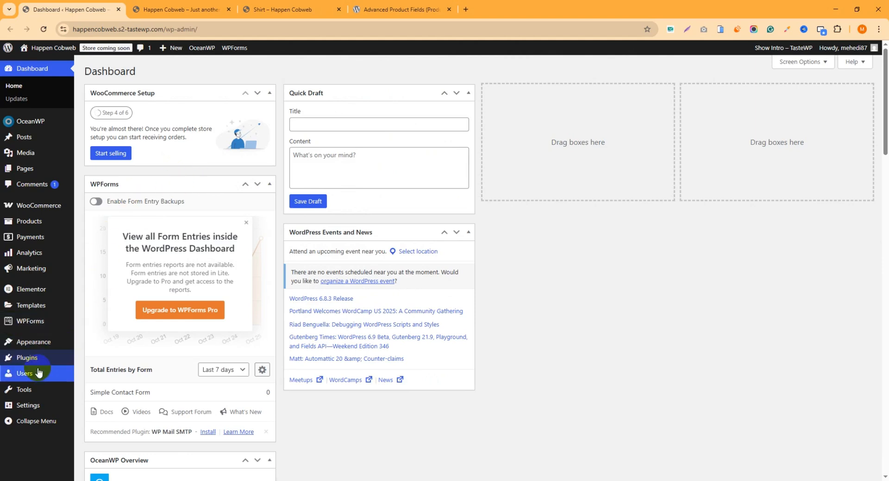
{"action": "mouse_move", "coordinate": [30, 361]}
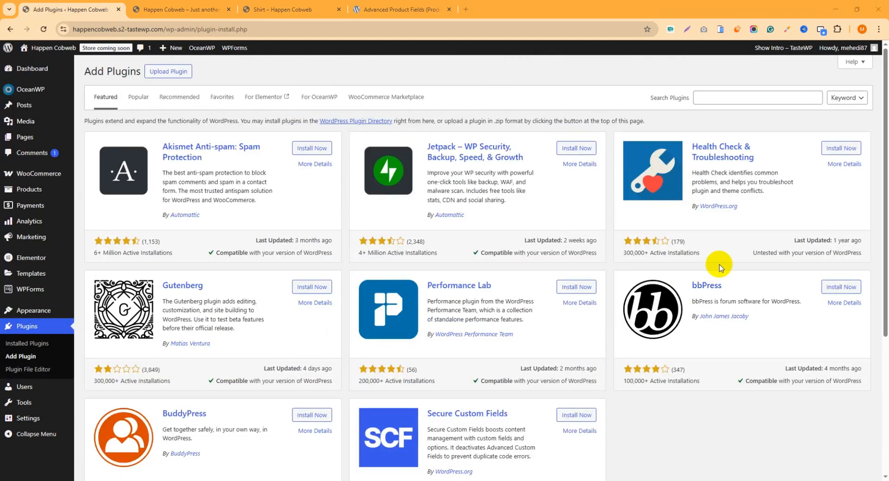
{"action": "left_click", "coordinate": [717, 100]}
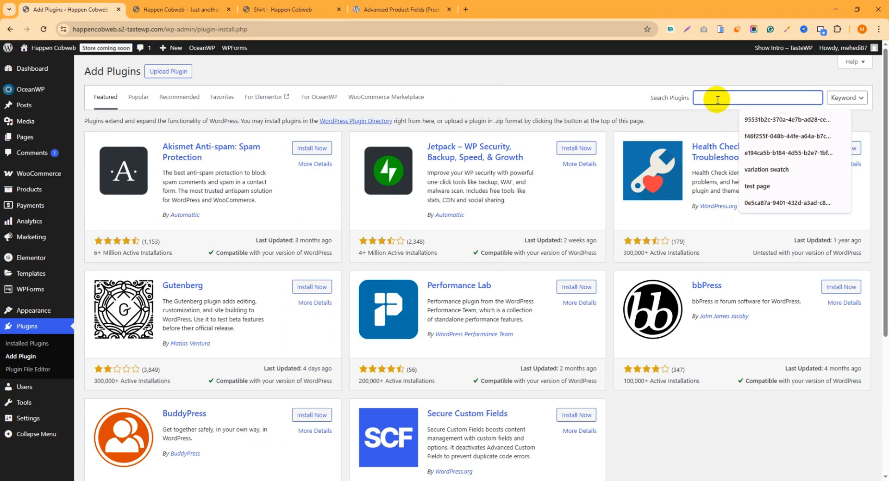
{"action": "type", "text": "Advanced product fields for woocom"}
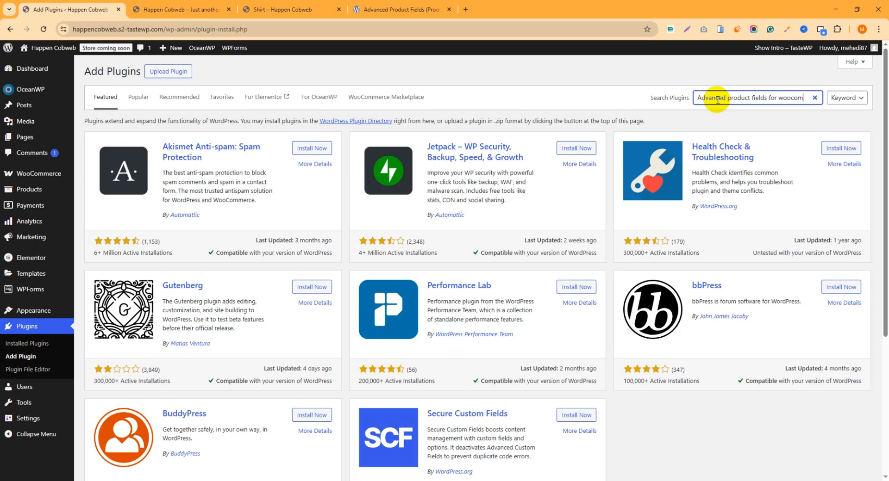
{"action": "type", "text": "rce"}
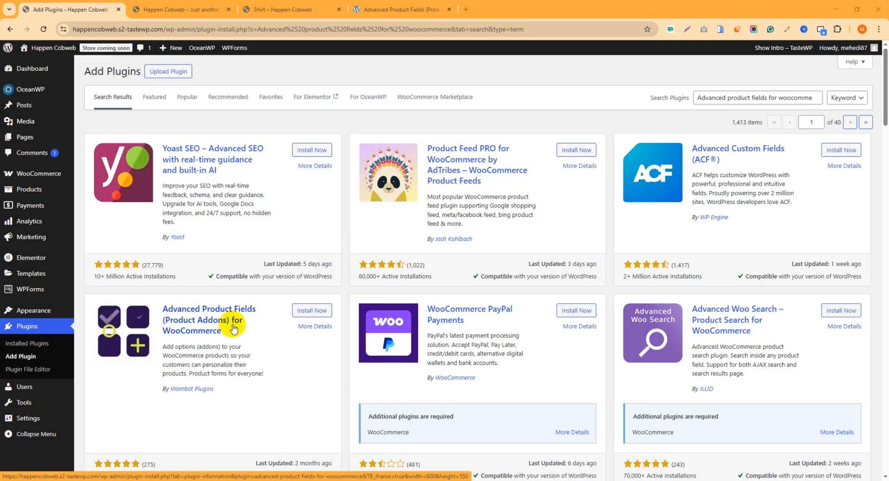
Step: Install and activate Advanced Product Fields (Product Addons) for WooCommerce, and check its product field settings before closing them
{"action": "left_click", "coordinate": [311, 314]}
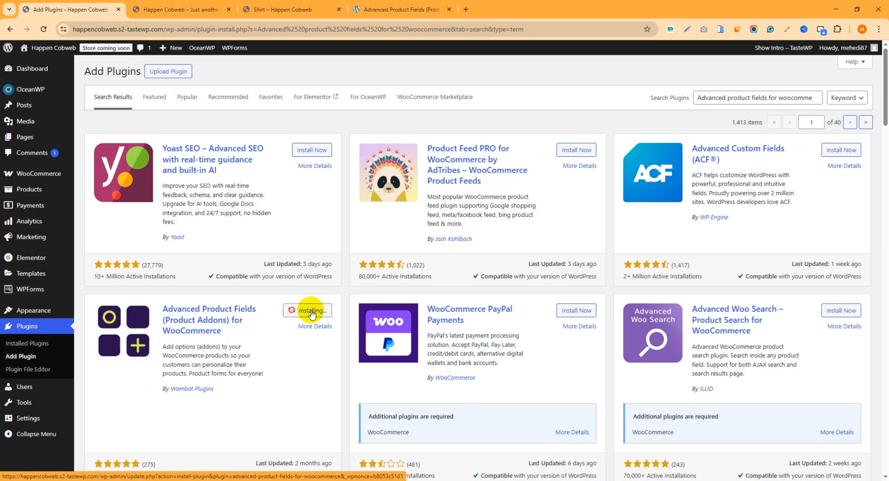
{"action": "left_click", "coordinate": [318, 313]}
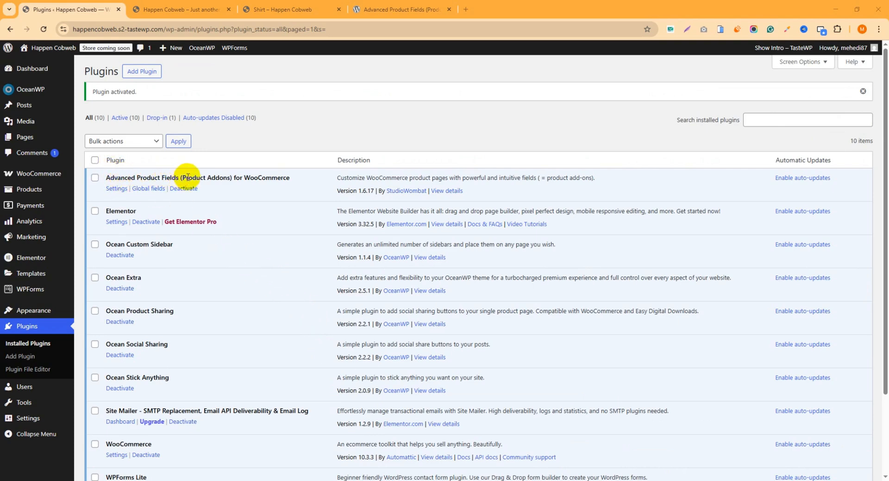
{"action": "left_click", "coordinate": [116, 189]}
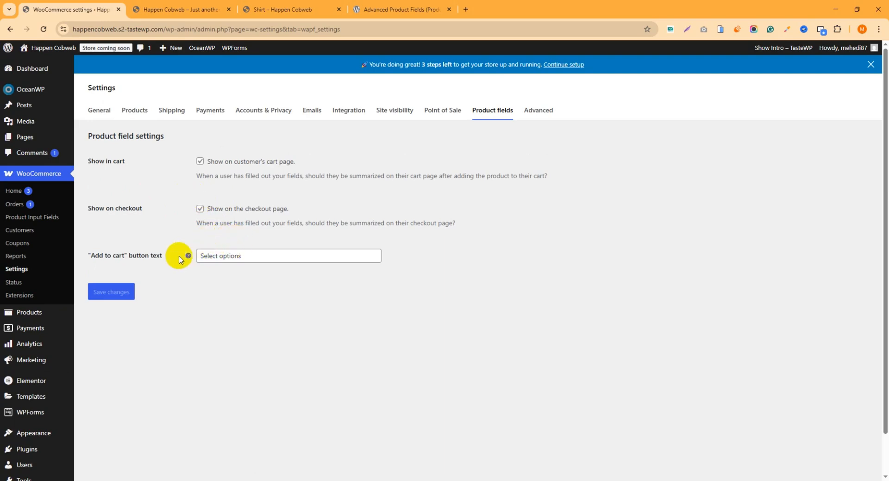
{"action": "left_click", "coordinate": [118, 9]}
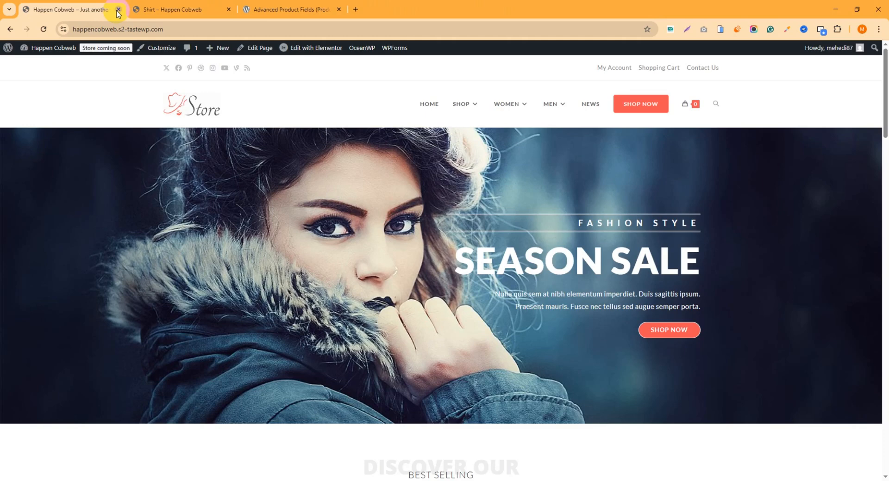
Step: Open the Shirt product for editing in a new browser tab
{"action": "left_click", "coordinate": [167, 10]}
{"action": "scroll", "coordinate": [456, 223], "scroll_direction": "up", "scroll_amount": 5}
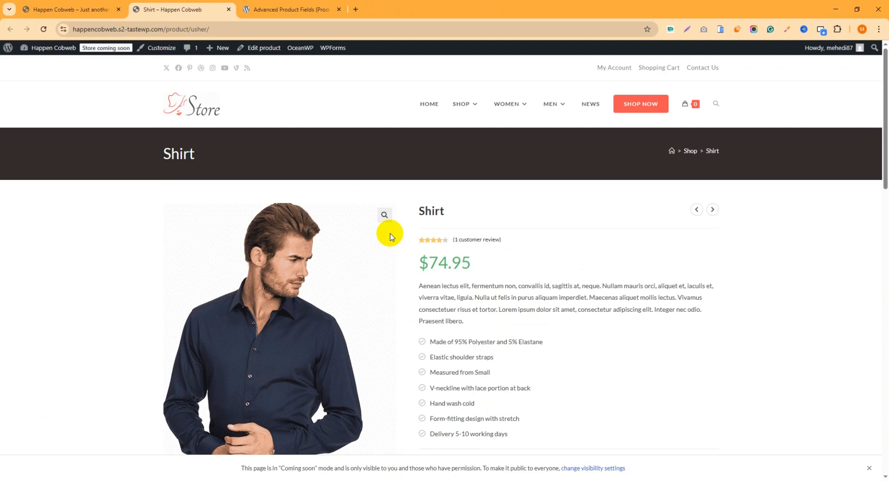
{"action": "right_click", "coordinate": [255, 52]}
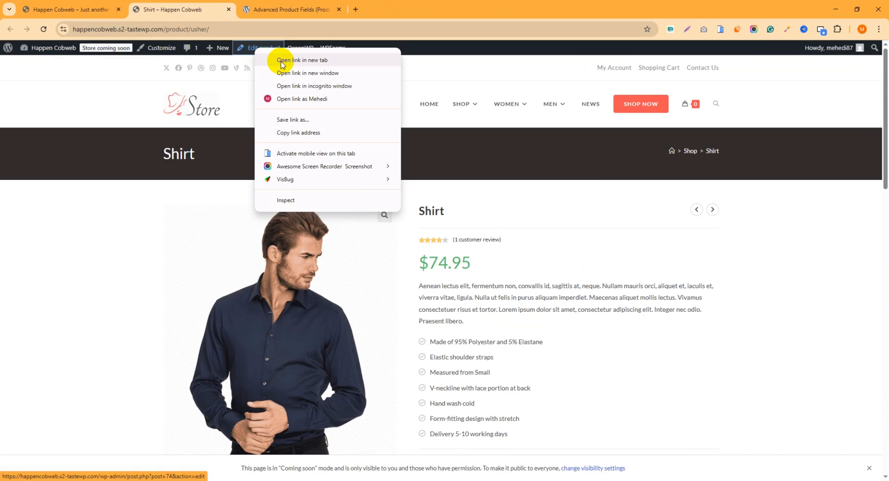
{"action": "left_click", "coordinate": [280, 61]}
{"action": "left_click", "coordinate": [266, 8]}
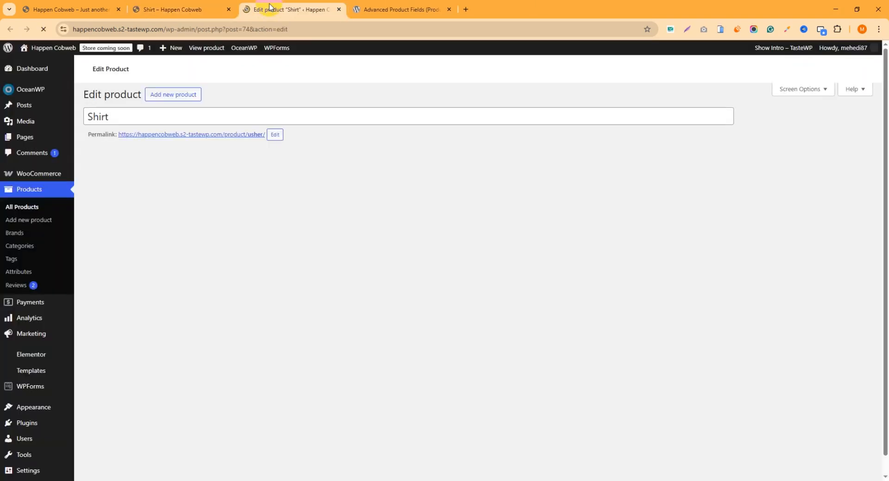
Step: Add a product input field to the Shirt's product data and set its type to Checkboxes
{"action": "scroll", "coordinate": [373, 250], "scroll_direction": "down", "scroll_amount": 5}
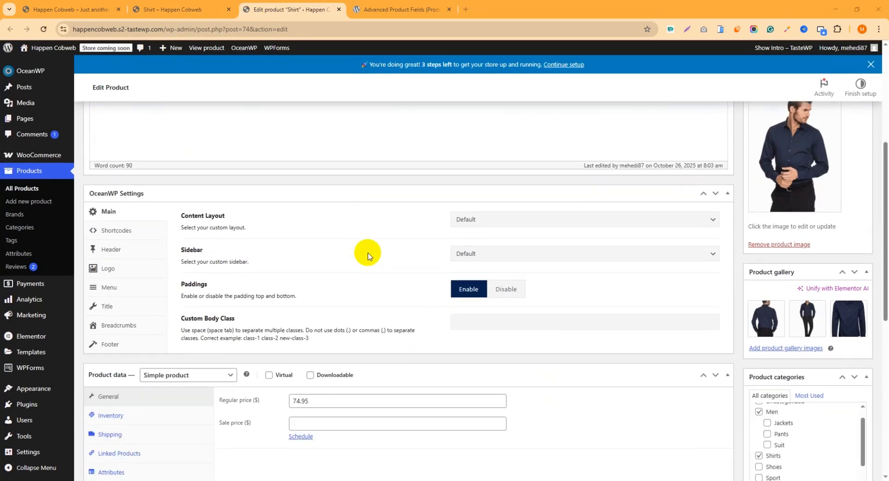
{"action": "scroll", "coordinate": [367, 255], "scroll_direction": "down", "scroll_amount": 4}
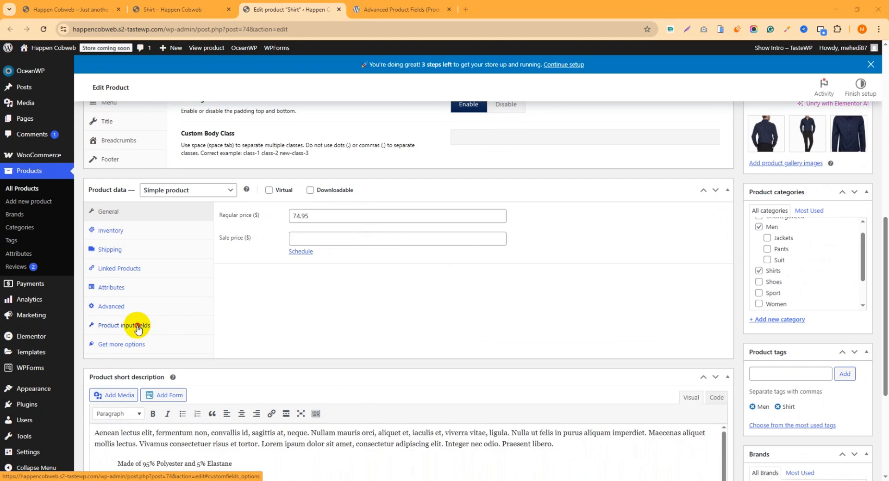
{"action": "left_click", "coordinate": [139, 327]}
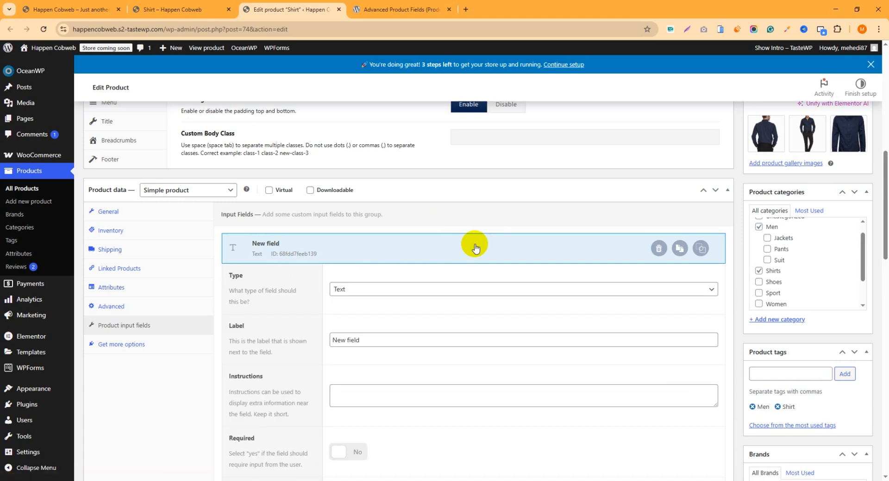
{"action": "scroll", "coordinate": [474, 249], "scroll_direction": "down", "scroll_amount": 1}
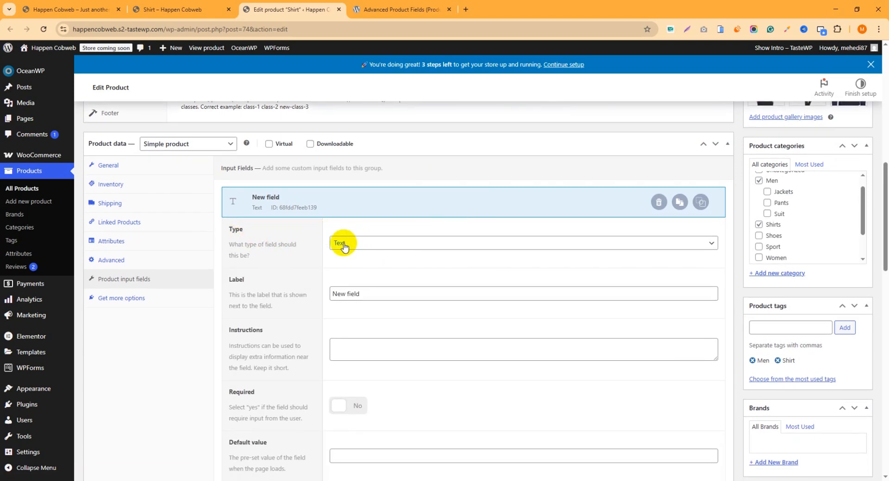
{"action": "left_click", "coordinate": [677, 246]}
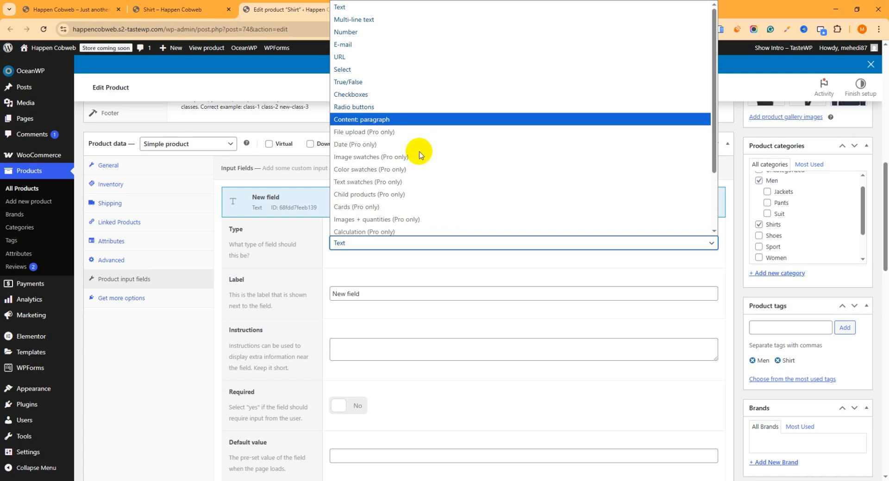
{"action": "left_click", "coordinate": [361, 96]}
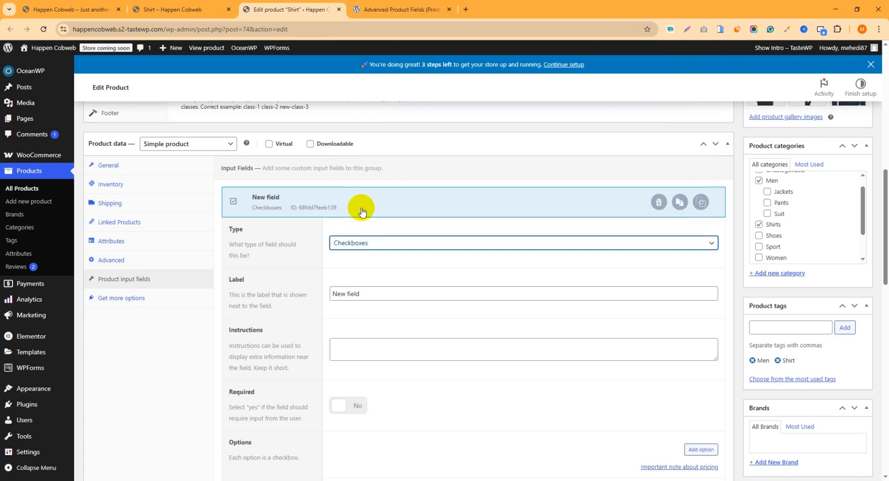
Step: Label the checkbox field "Extra Items" and add a first option row to it
{"action": "scroll", "coordinate": [407, 226], "scroll_direction": "down", "scroll_amount": 1}
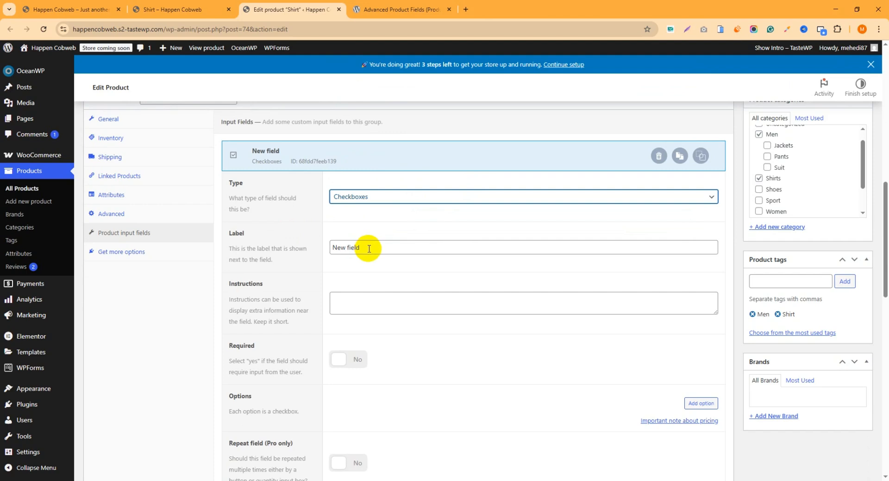
{"action": "left_click_drag", "start_coordinate": [369, 249], "coordinate": [326, 252]}
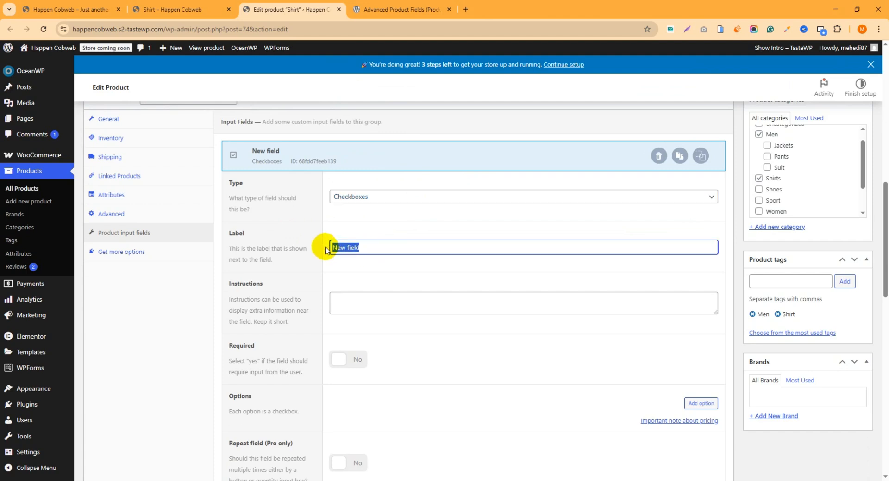
{"action": "type", "text": "Extra Items"}
{"action": "scroll", "coordinate": [512, 244], "scroll_direction": "down", "scroll_amount": 2}
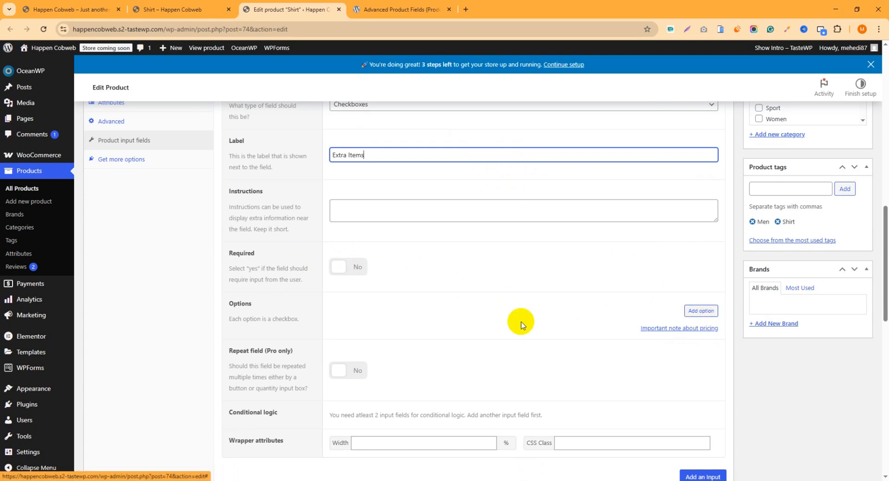
{"action": "left_click", "coordinate": [701, 311]}
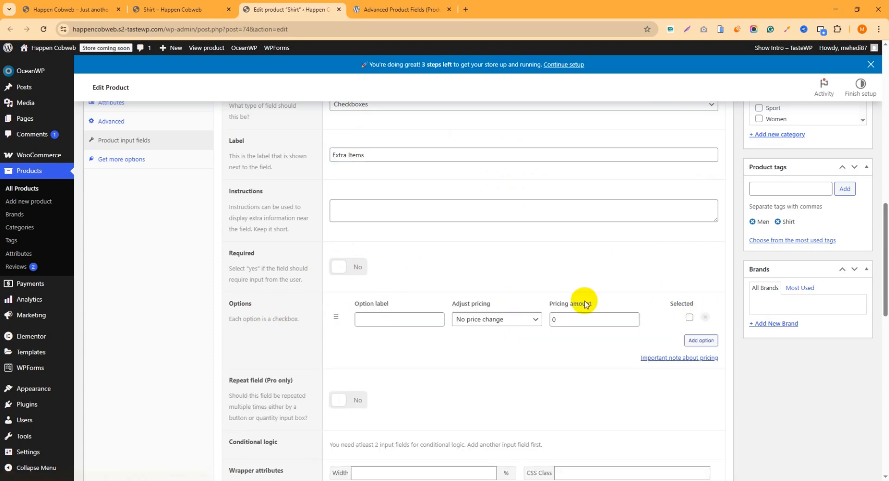
Step: Label the first checkbox option "Tie" and give it a flat fee of 10
{"action": "left_click", "coordinate": [384, 320]}
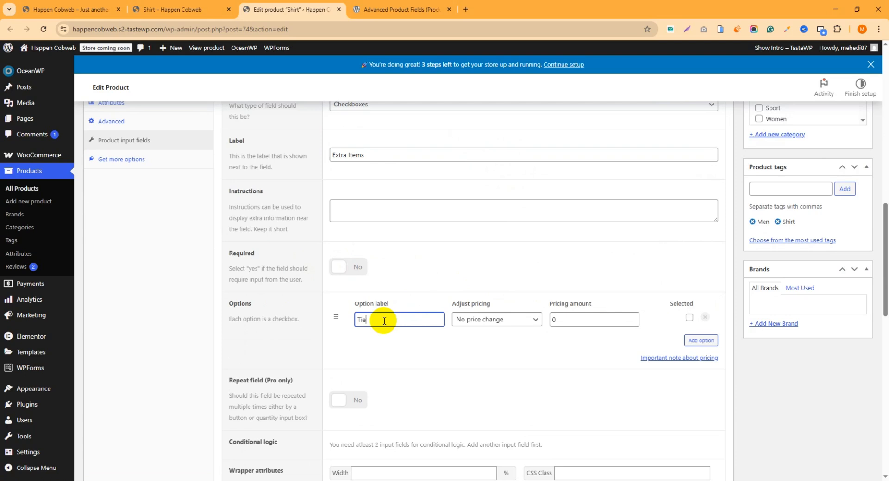
{"action": "left_click", "coordinate": [479, 322]}
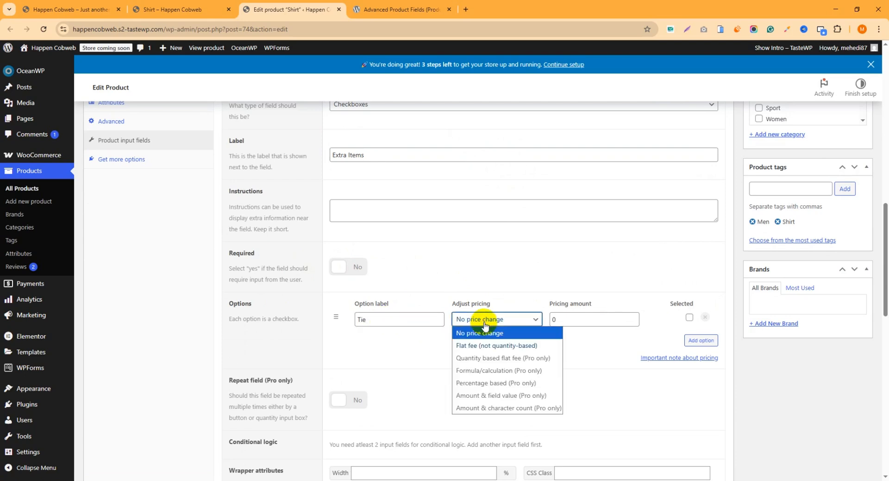
{"action": "left_click", "coordinate": [476, 347]}
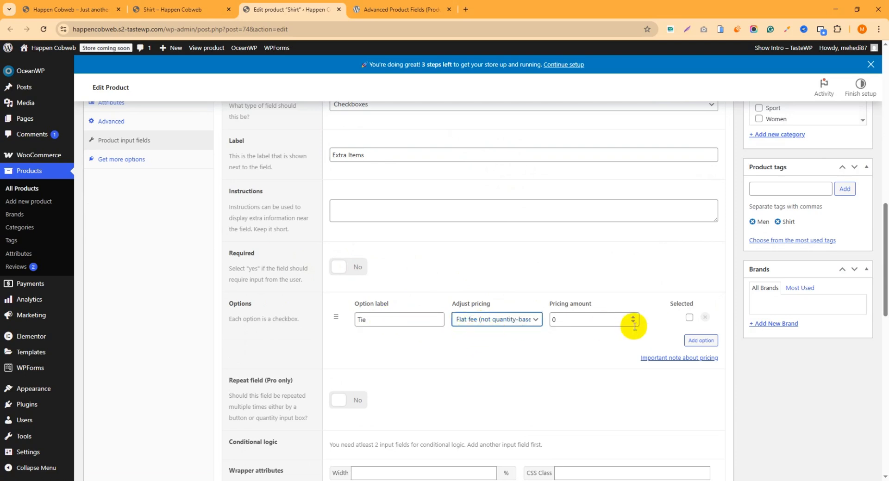
{"action": "left_click_drag", "start_coordinate": [592, 325], "coordinate": [545, 326]}
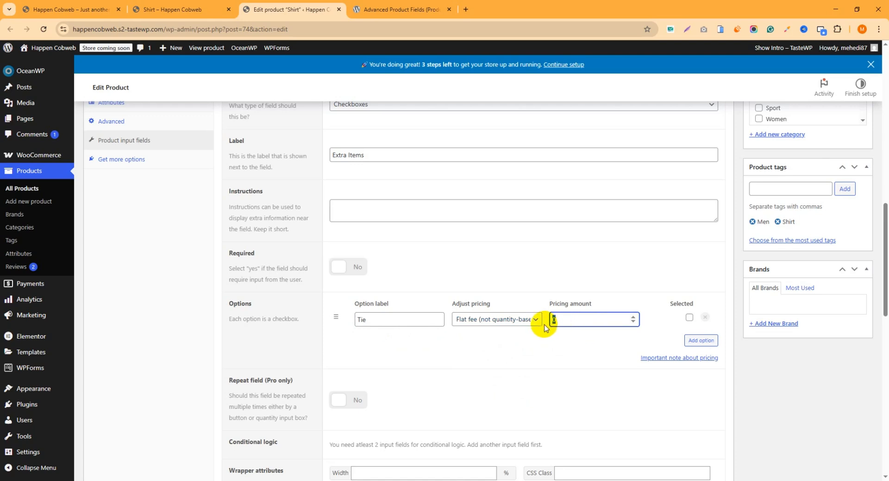
Step: Add a second checkbox option labelled "Wallet" with a flat fee of 15
{"action": "left_click", "coordinate": [698, 341]}
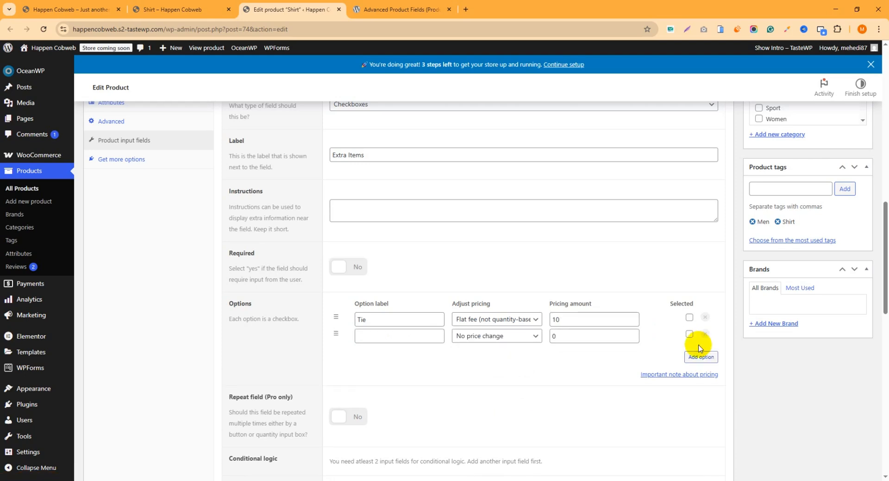
{"action": "left_click", "coordinate": [389, 339]}
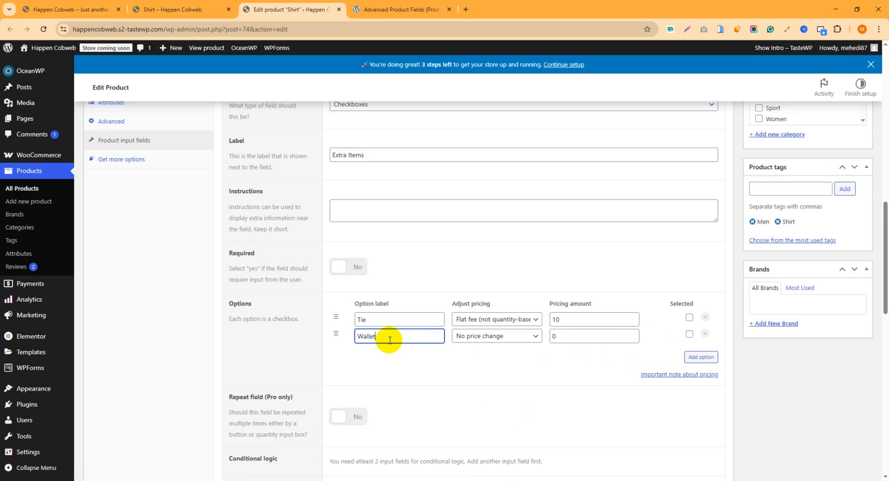
{"action": "left_click", "coordinate": [491, 337]}
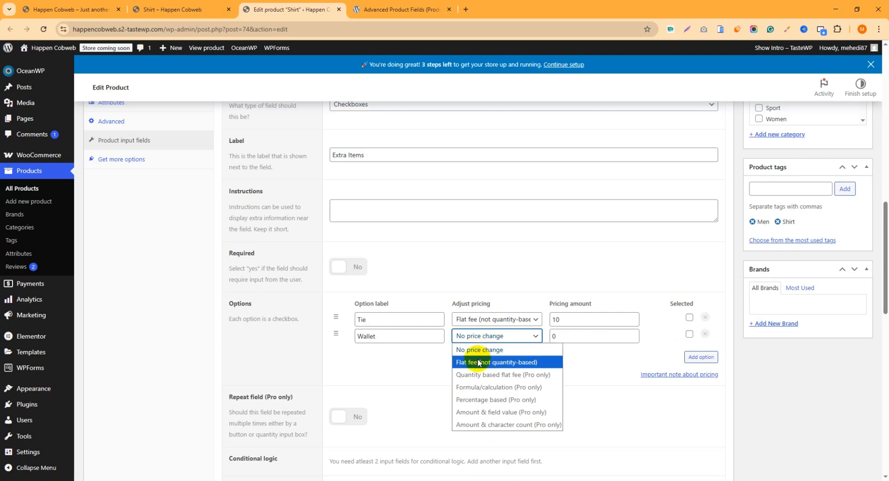
{"action": "left_click", "coordinate": [478, 362]}
{"action": "double_click", "coordinate": [556, 337]}
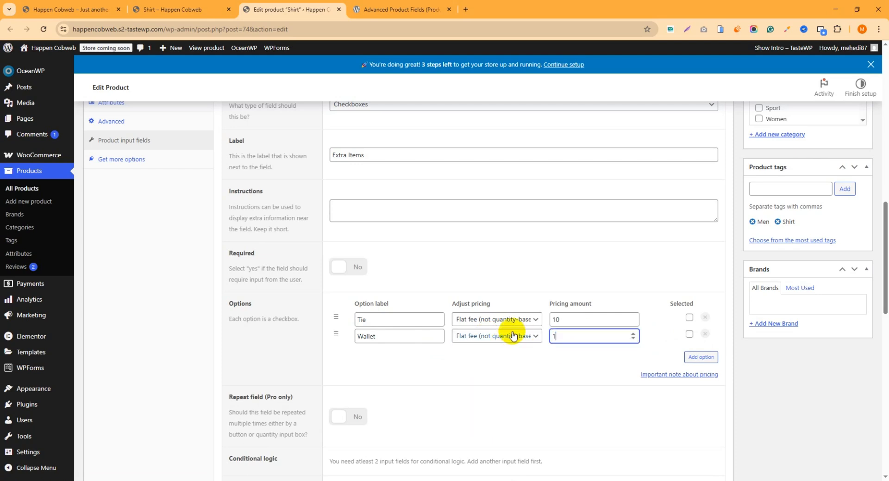
Step: Add a third checkbox option labelled "Pant" with a flat fee of 30, leaving no empty option row below it
{"action": "left_click", "coordinate": [700, 358]}
{"action": "left_click", "coordinate": [391, 351]}
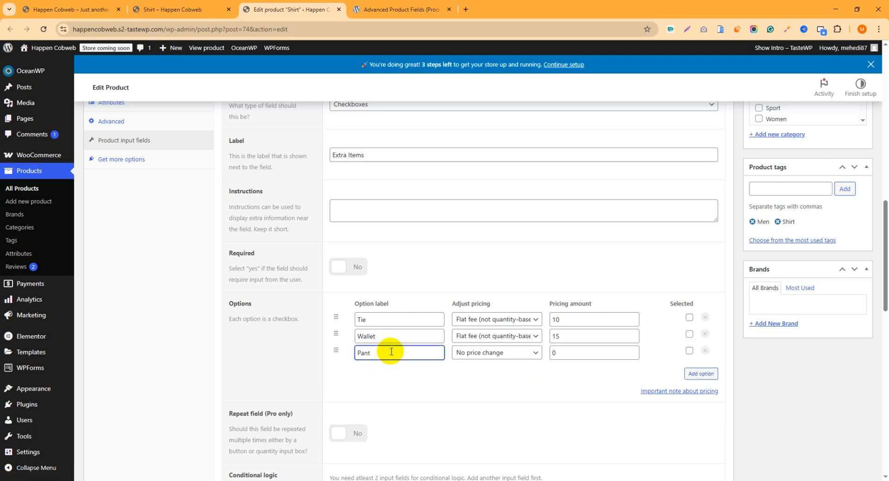
{"action": "left_click", "coordinate": [483, 355]}
{"action": "left_click", "coordinate": [468, 380]}
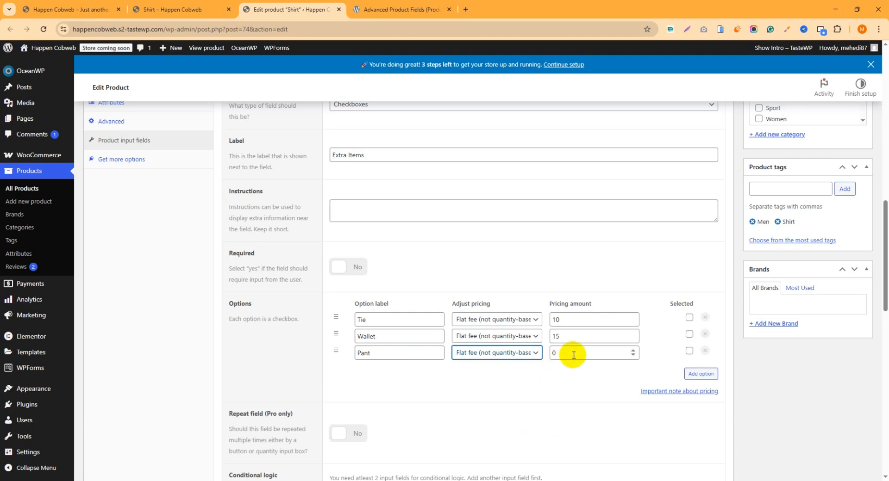
{"action": "double_click", "coordinate": [573, 356]}
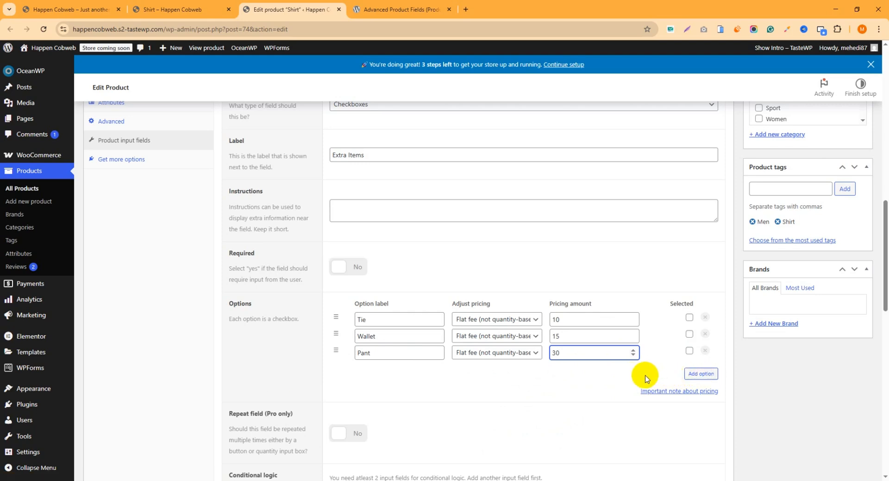
{"action": "left_click", "coordinate": [701, 373]}
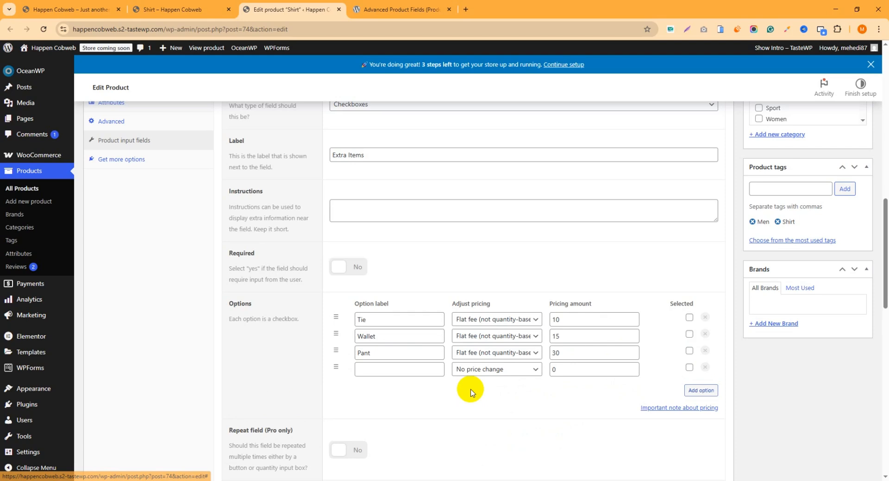
{"action": "left_click", "coordinate": [705, 369]}
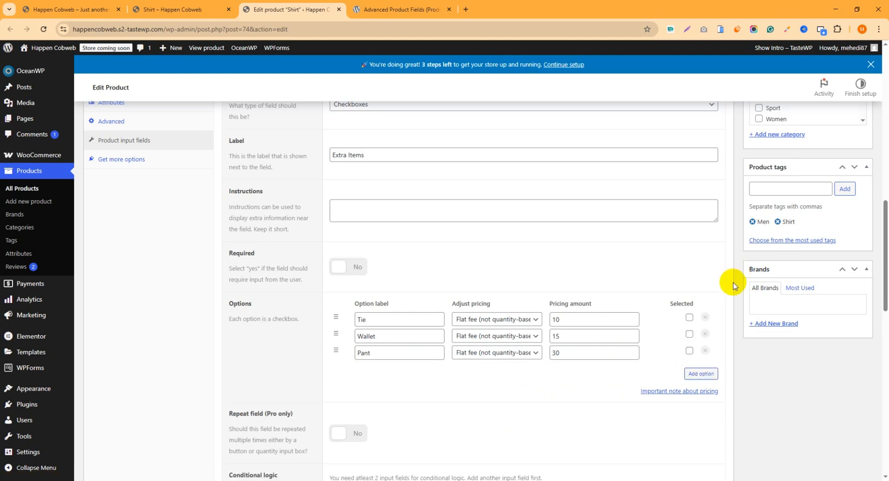
Step: Update the Shirt product and open its store page in a new browser tab to check the Extra Items options
{"action": "scroll", "coordinate": [733, 285], "scroll_direction": "up", "scroll_amount": 15}
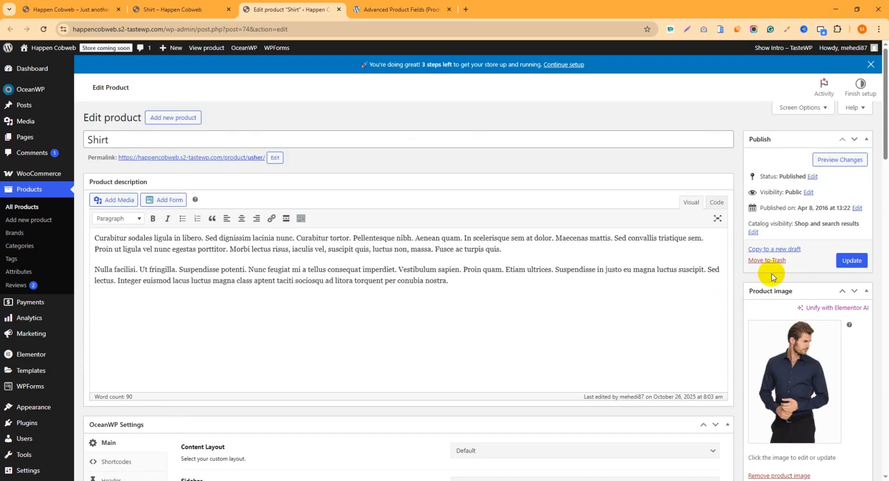
{"action": "left_click", "coordinate": [850, 261]}
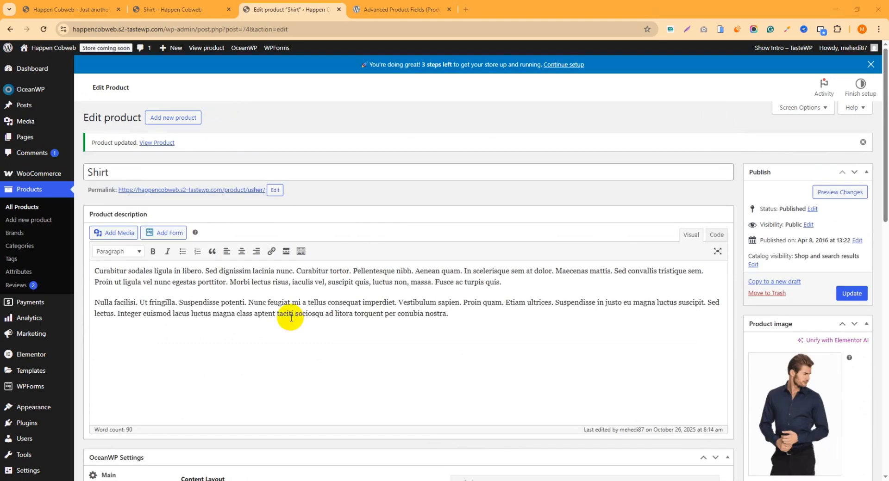
{"action": "right_click", "coordinate": [223, 189]}
{"action": "left_click", "coordinate": [238, 203]}
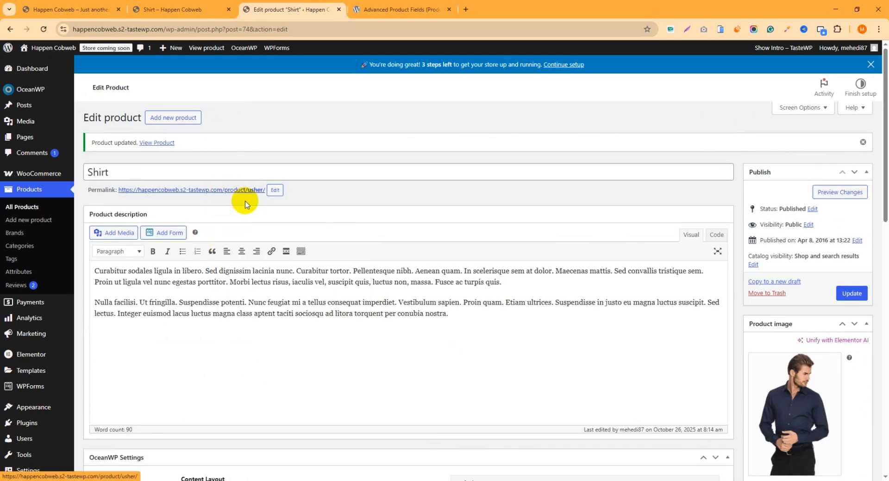
{"action": "left_click", "coordinate": [391, 10]}
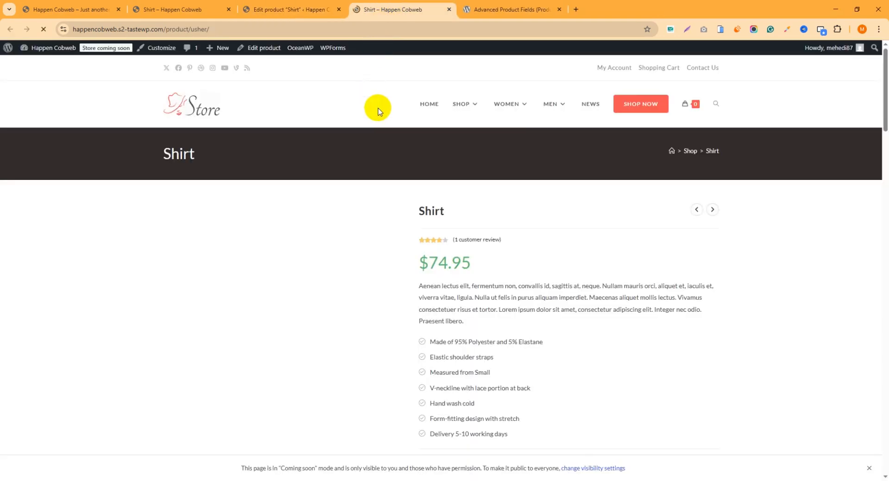
{"action": "scroll", "coordinate": [440, 221], "scroll_direction": "down", "scroll_amount": 4}
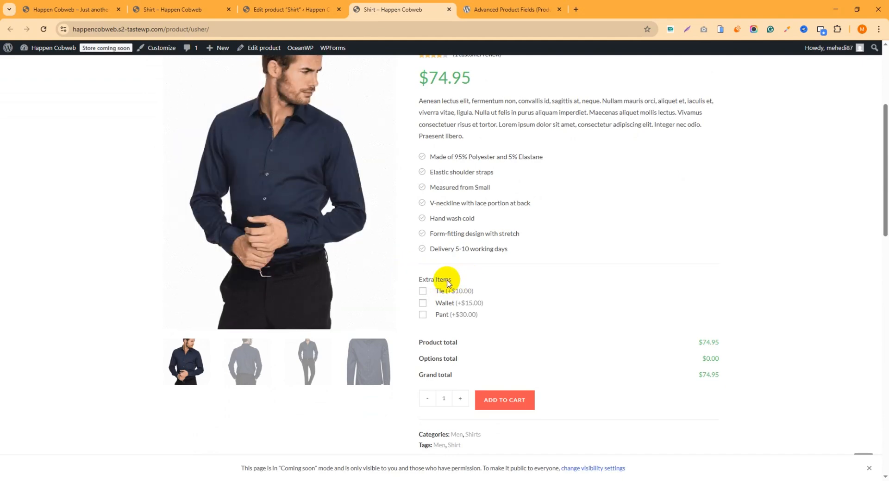
Step: Make the checkbox field's label bold by changing it to "<strong>Extra Items</strong>" and update the product
{"action": "left_click", "coordinate": [293, 10]}
{"action": "scroll", "coordinate": [306, 267], "scroll_direction": "down", "scroll_amount": 7}
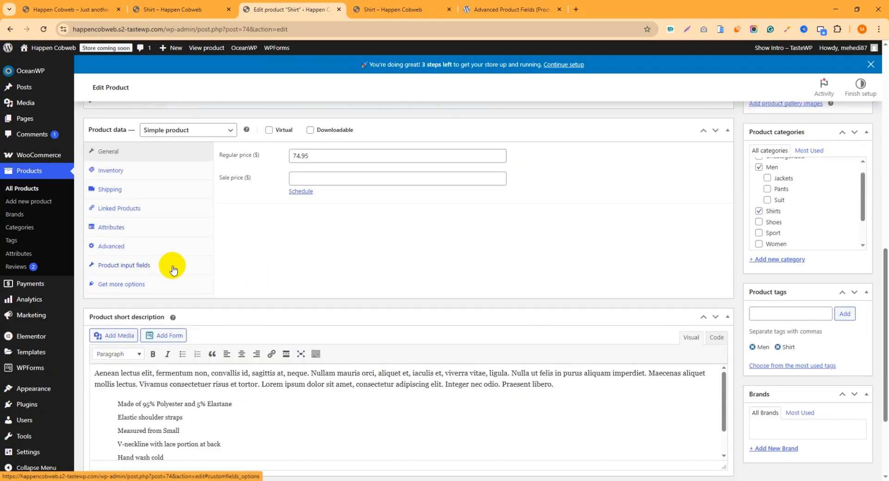
{"action": "left_click", "coordinate": [172, 267]}
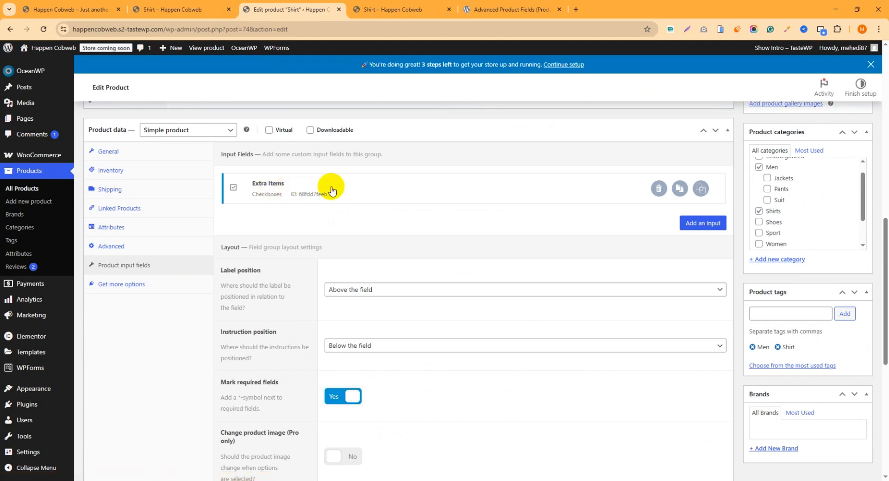
{"action": "left_click", "coordinate": [395, 194]}
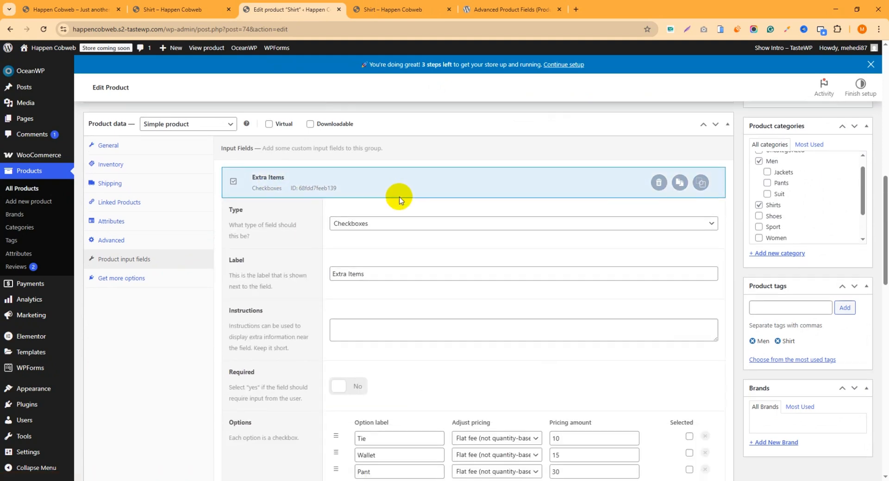
{"action": "scroll", "coordinate": [397, 194], "scroll_direction": "down", "scroll_amount": 2}
{"action": "left_click", "coordinate": [333, 188]}
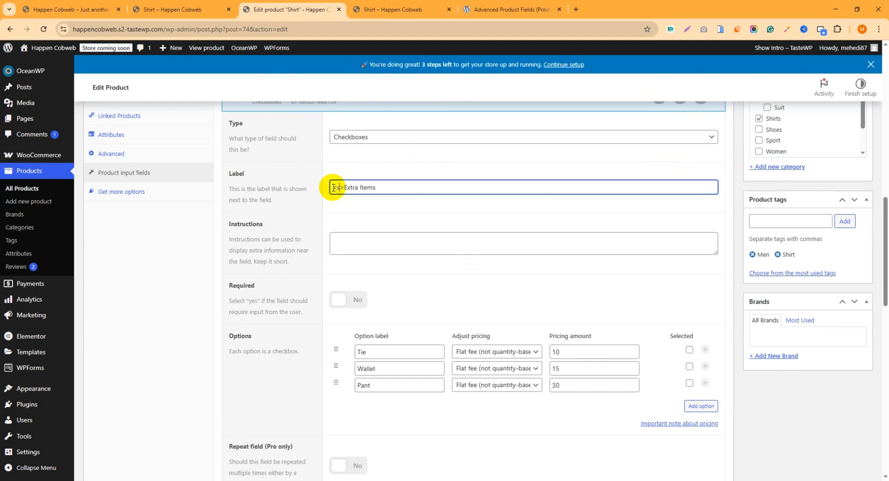
{"action": "type", "text": "<strong>"}
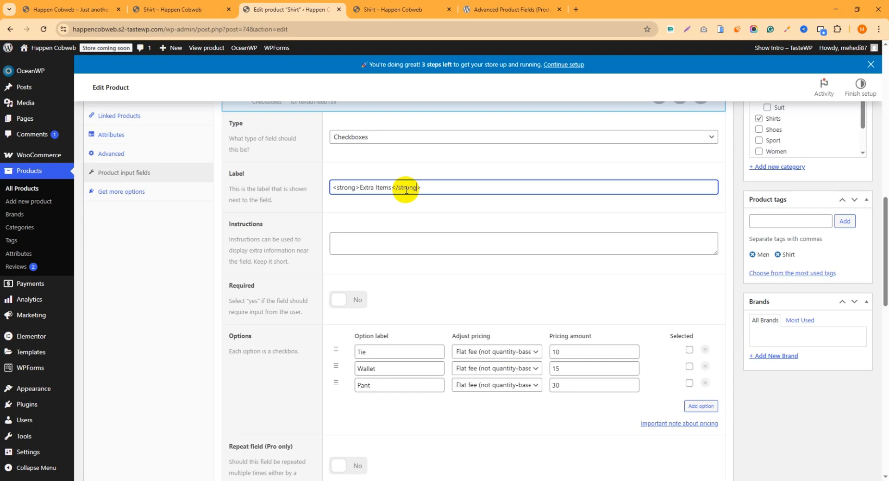
{"action": "scroll", "coordinate": [635, 214], "scroll_direction": "up", "scroll_amount": 15}
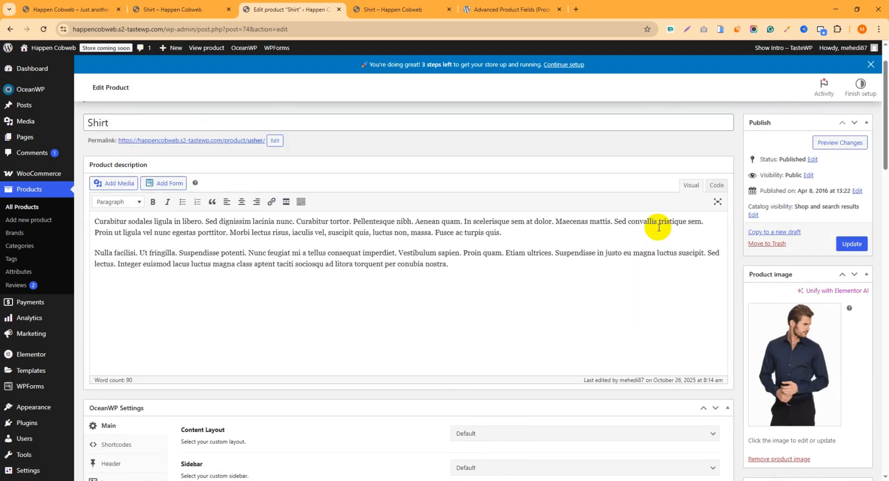
{"action": "left_click", "coordinate": [851, 247]}
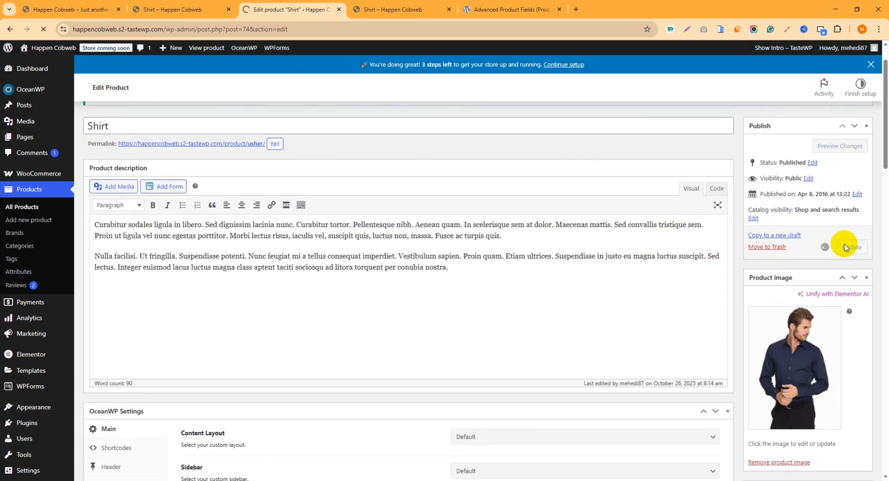
Step: Reload the Shirt's store page and check the formatting of the Extra Items label
{"action": "left_click", "coordinate": [391, 9]}
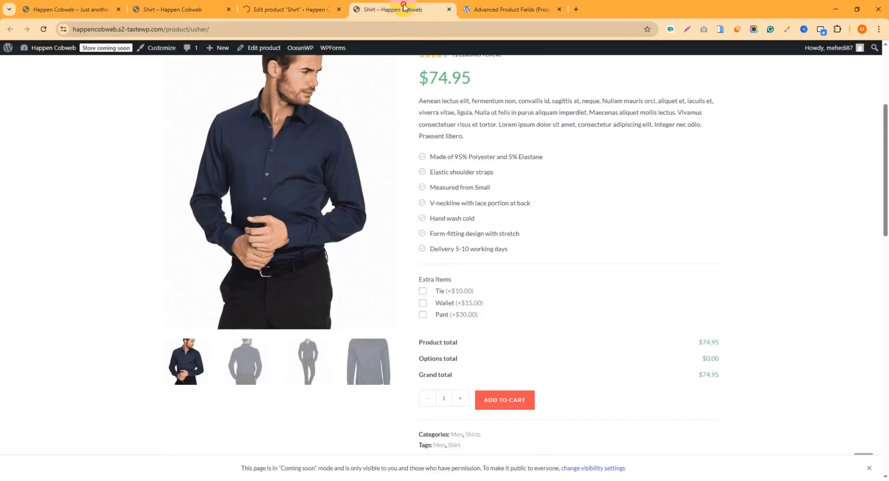
{"action": "left_click", "coordinate": [44, 29]}
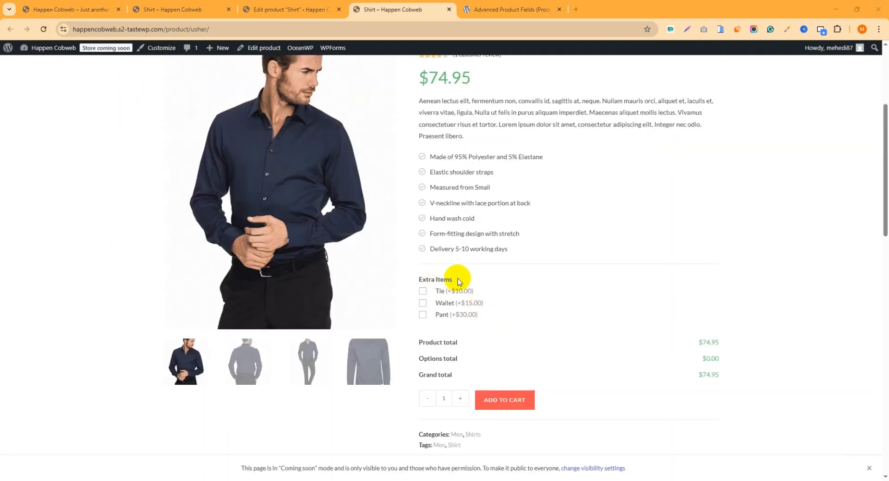
{"action": "left_click_drag", "start_coordinate": [459, 280], "coordinate": [412, 280]}
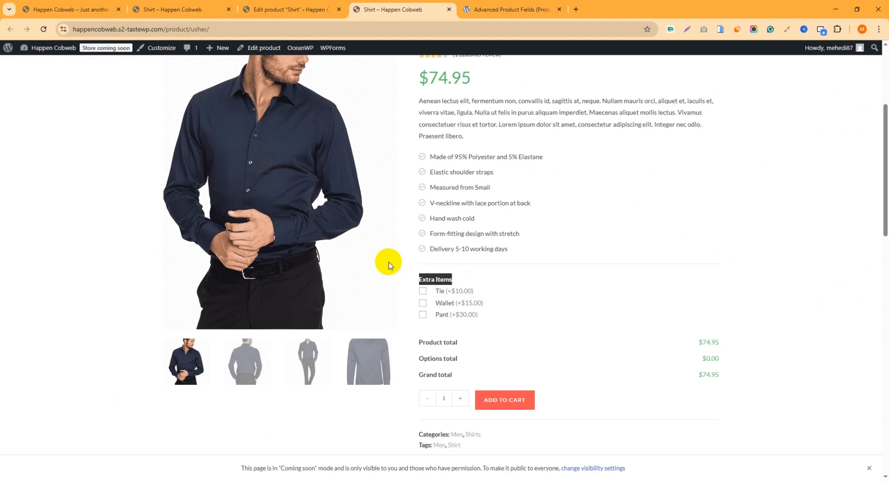
{"action": "left_click", "coordinate": [478, 276]}
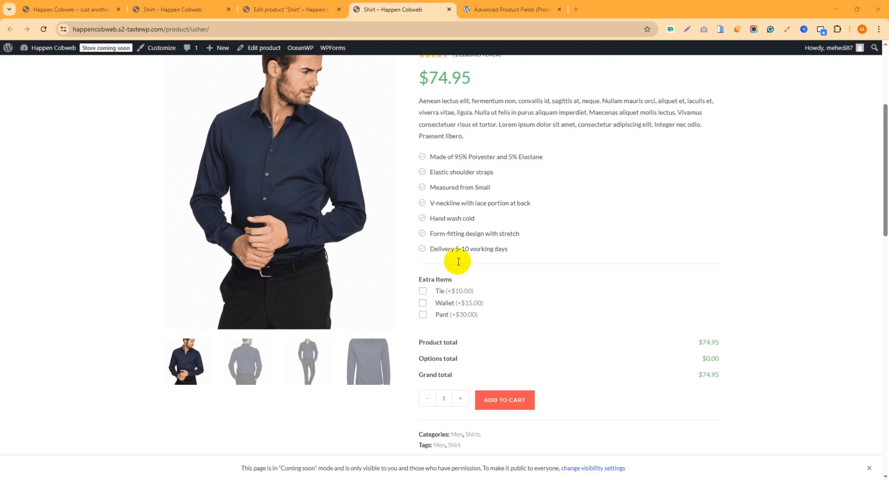
Step: Add a second product input field to the Shirt's product data and set its type to Radio buttons
{"action": "left_click", "coordinate": [299, 10]}
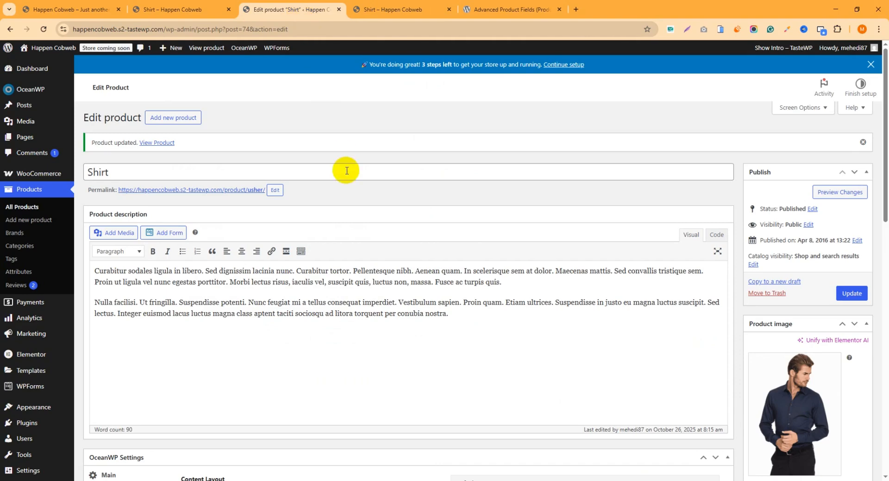
{"action": "scroll", "coordinate": [319, 208], "scroll_direction": "down", "scroll_amount": 10}
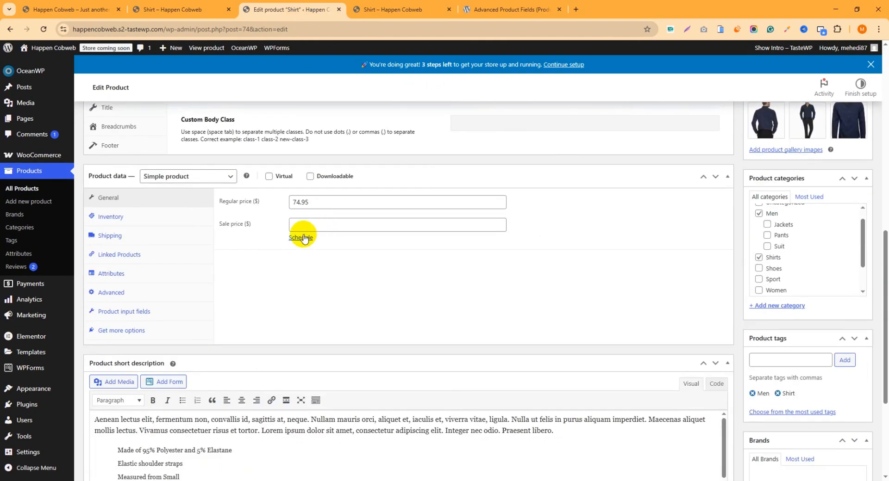
{"action": "left_click", "coordinate": [160, 313]}
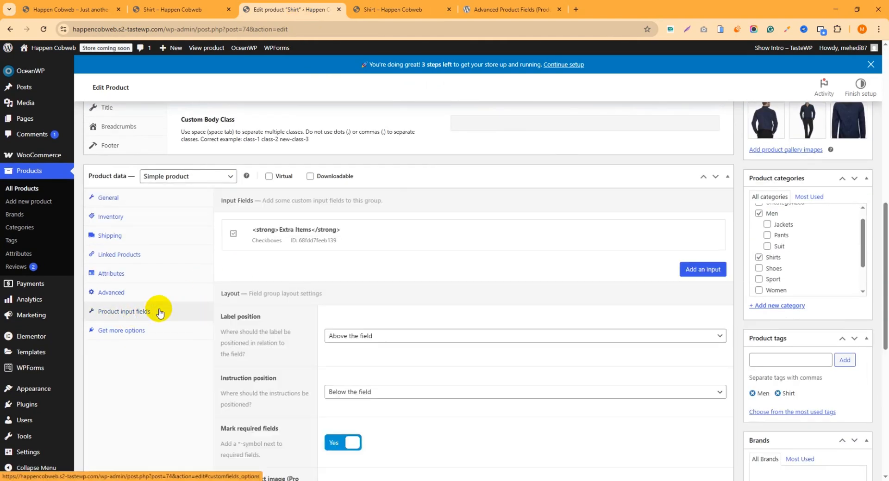
{"action": "left_click", "coordinate": [696, 273]}
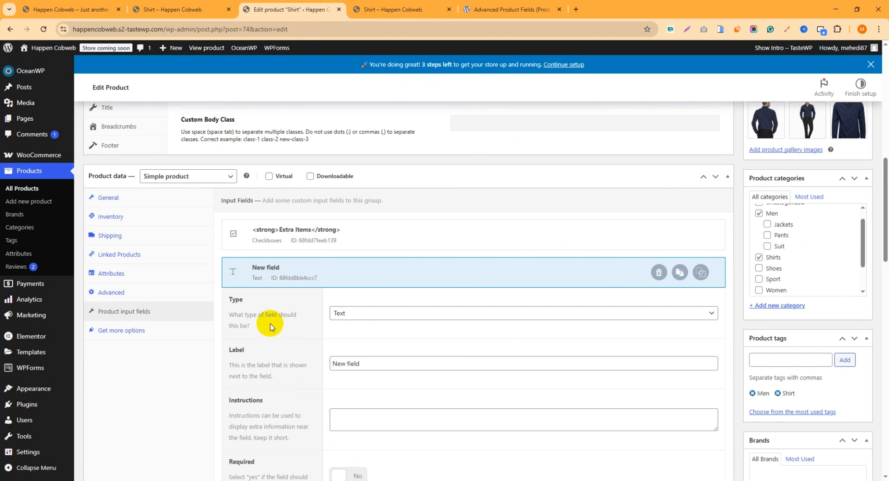
{"action": "left_click", "coordinate": [349, 314]}
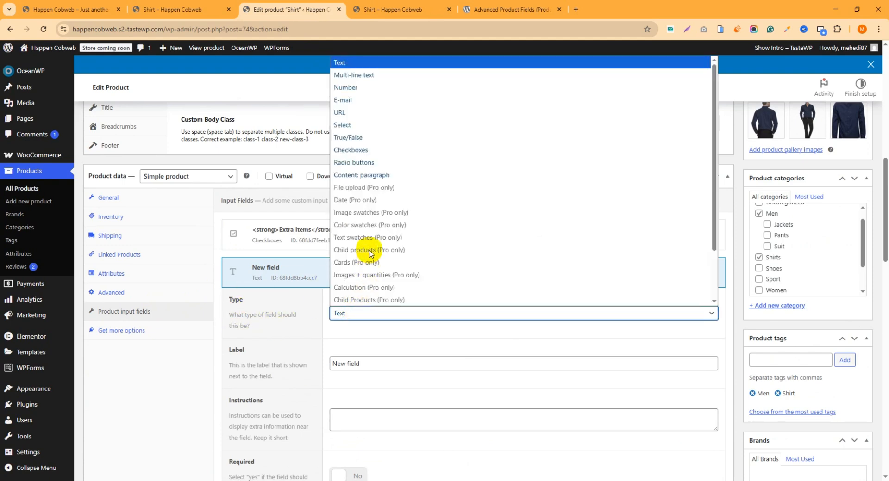
{"action": "left_click", "coordinate": [354, 163]}
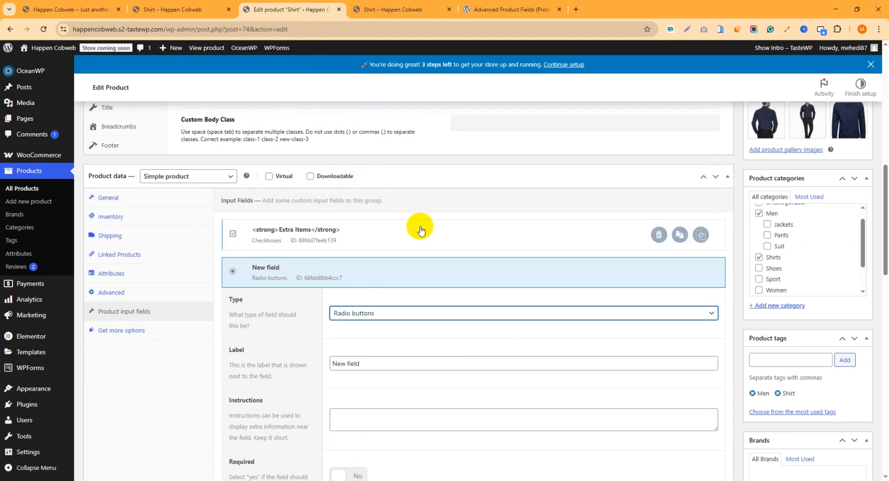
Step: Label the radio button field "<strong>Donate For Orphanage Trust</strong>" so that it displays in bold
{"action": "scroll", "coordinate": [420, 230], "scroll_direction": "down", "scroll_amount": 1}
{"action": "left_click_drag", "start_coordinate": [389, 317], "coordinate": [313, 324]}
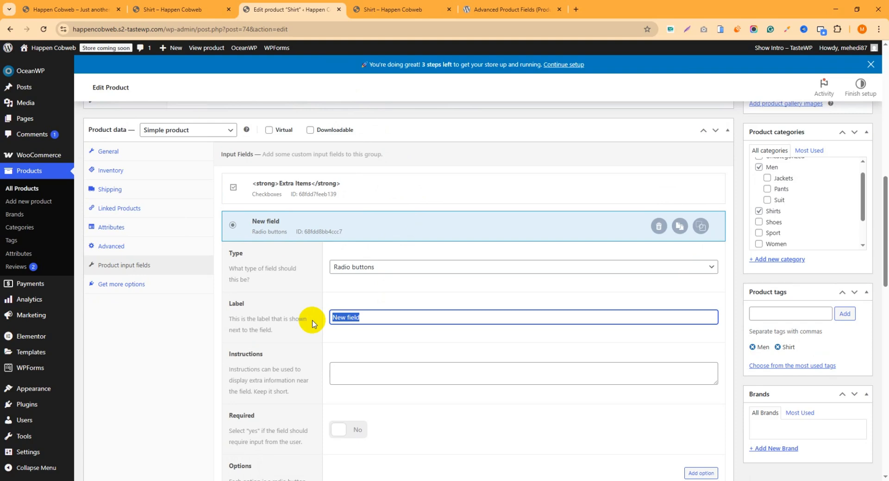
{"action": "type", "text": "Donate For Orphanage Trust"}
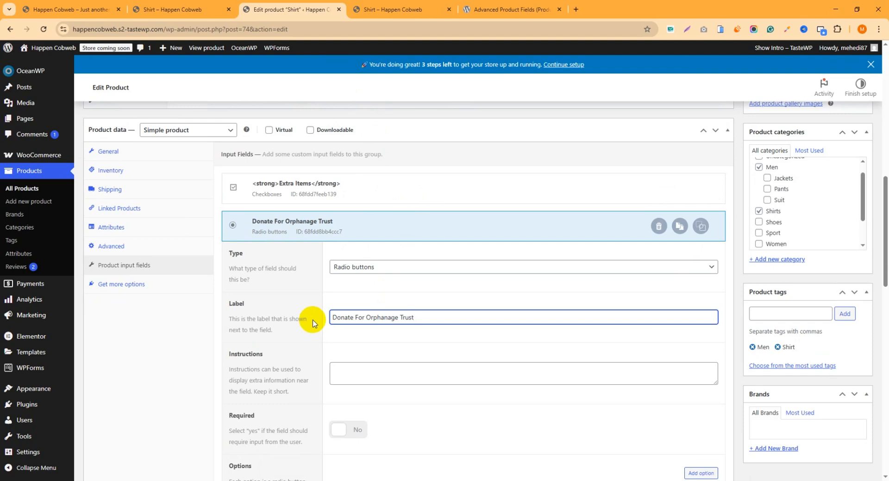
{"action": "left_click", "coordinate": [333, 317]}
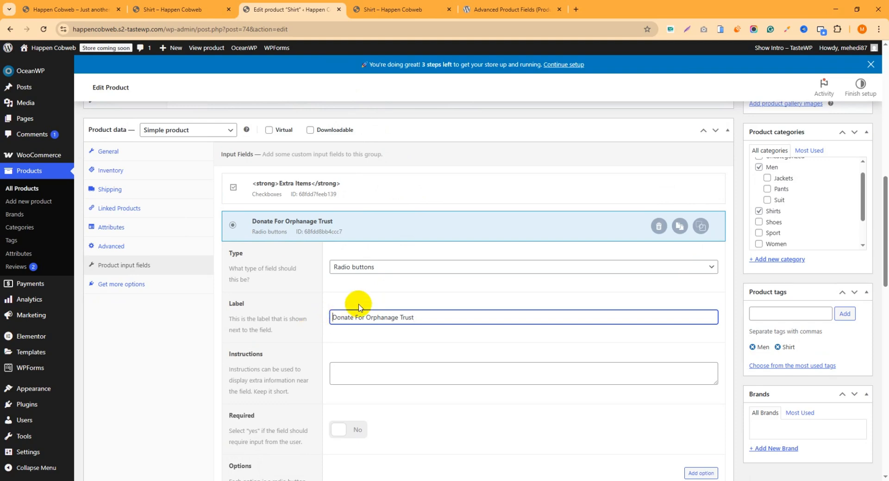
{"action": "type", "text": "<>"}
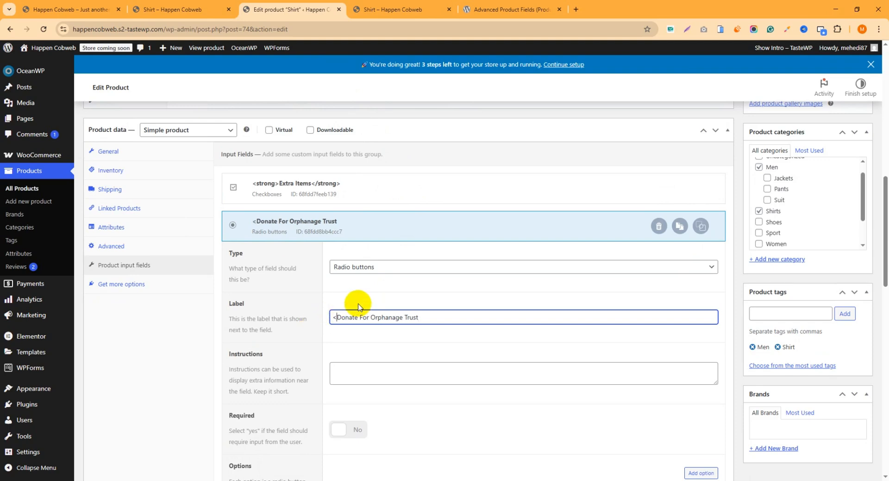
{"action": "type", "text": "strong>"}
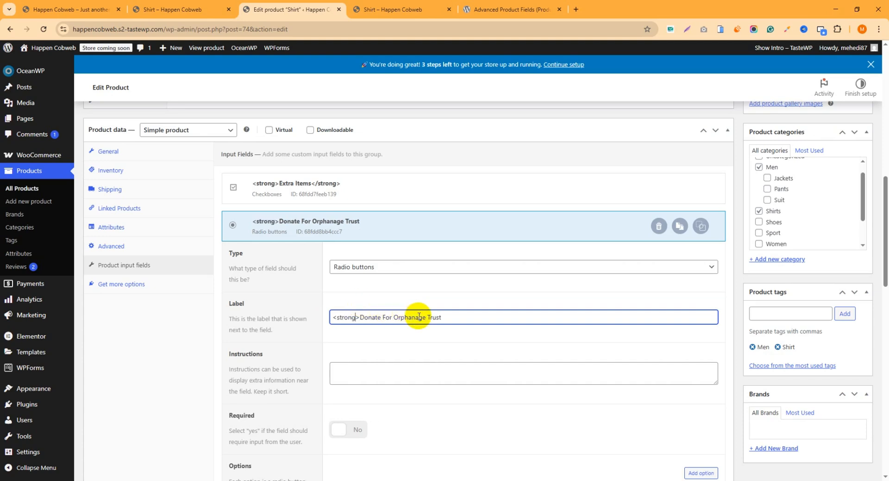
{"action": "left_click", "coordinate": [454, 320]}
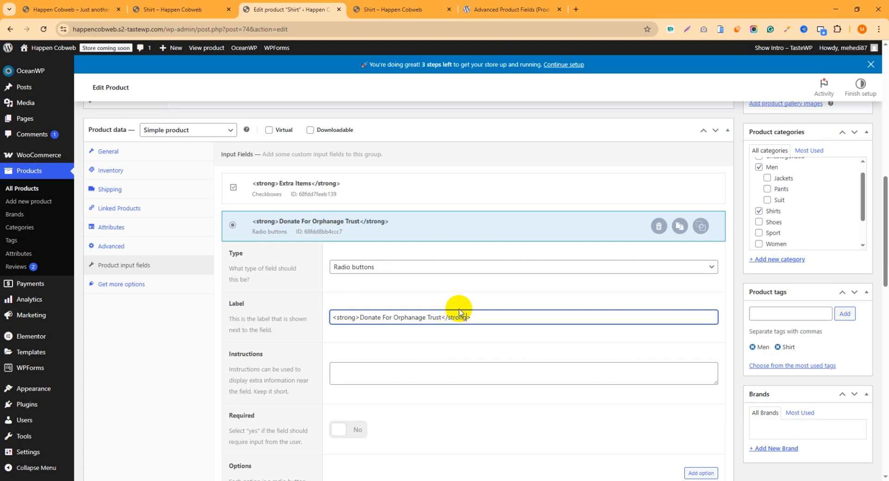
Step: Add a first option named Donate to the radio button field, with flat fee pricing and an amount of 5
{"action": "scroll", "coordinate": [579, 323], "scroll_direction": "down", "scroll_amount": 4}
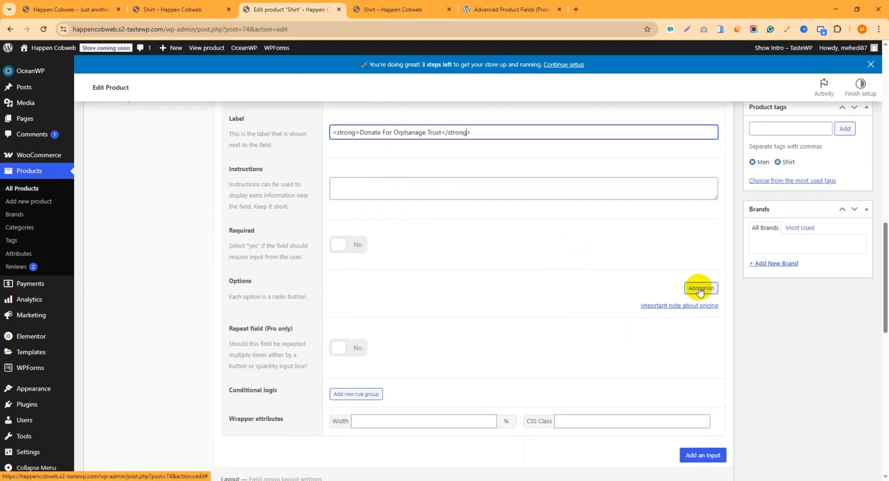
{"action": "left_click", "coordinate": [707, 290]}
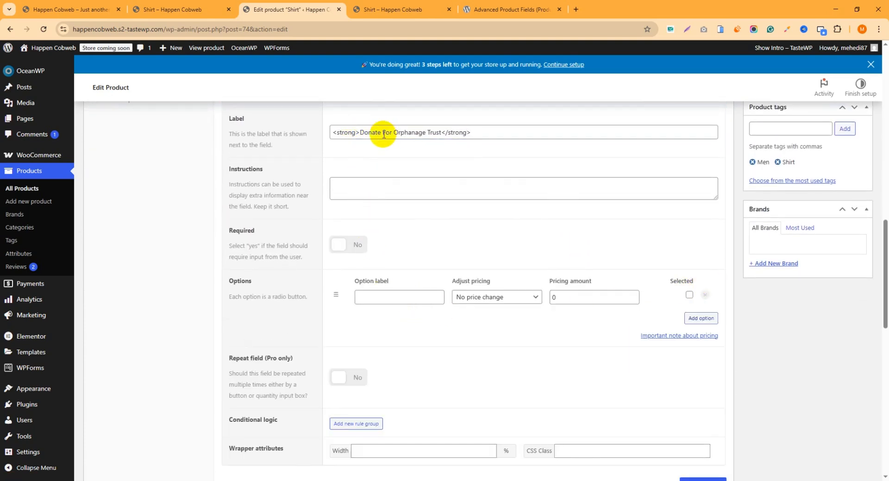
{"action": "left_click_drag", "start_coordinate": [382, 133], "coordinate": [373, 134]}
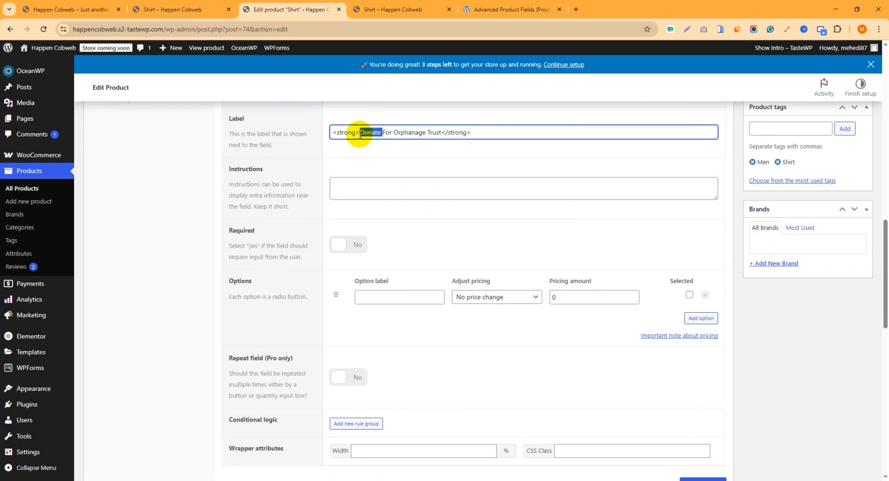
{"action": "left_click", "coordinate": [383, 296]}
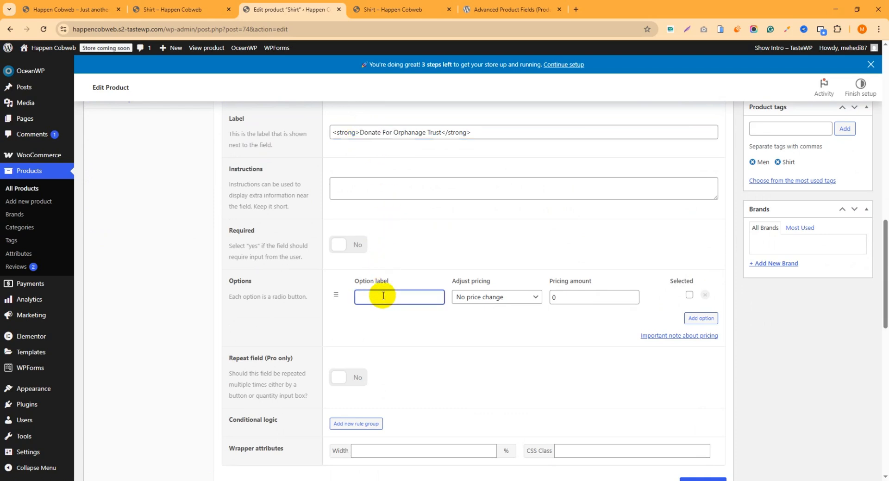
{"action": "type", "text": "Donate"}
{"action": "left_click", "coordinate": [490, 296]}
{"action": "left_click", "coordinate": [481, 321]}
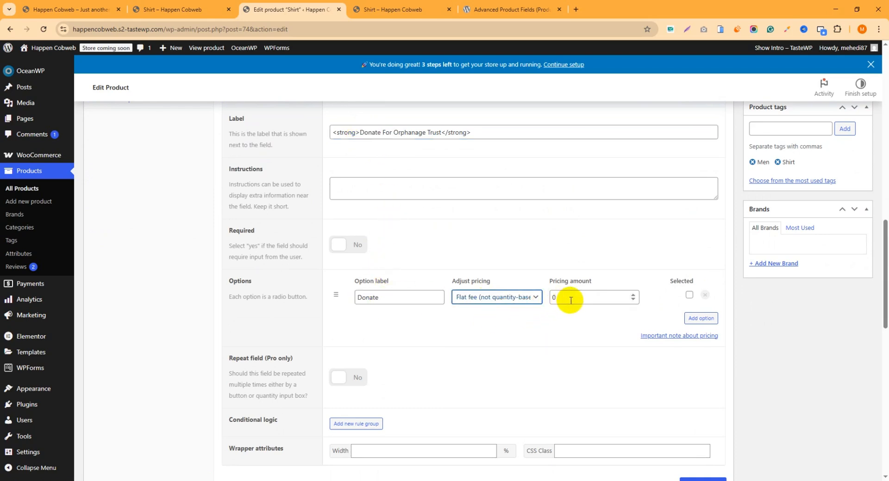
{"action": "left_click_drag", "start_coordinate": [571, 300], "coordinate": [538, 301]}
{"action": "type", "text": "5"}
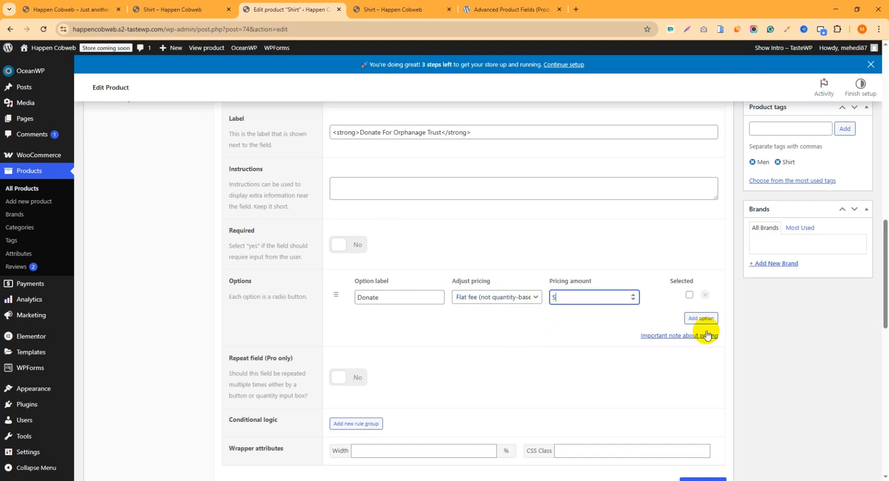
Step: Add a second Donate option to the radio button field with flat fee pricing and an amount of 10
{"action": "left_click", "coordinate": [701, 319]}
{"action": "left_click", "coordinate": [376, 314]}
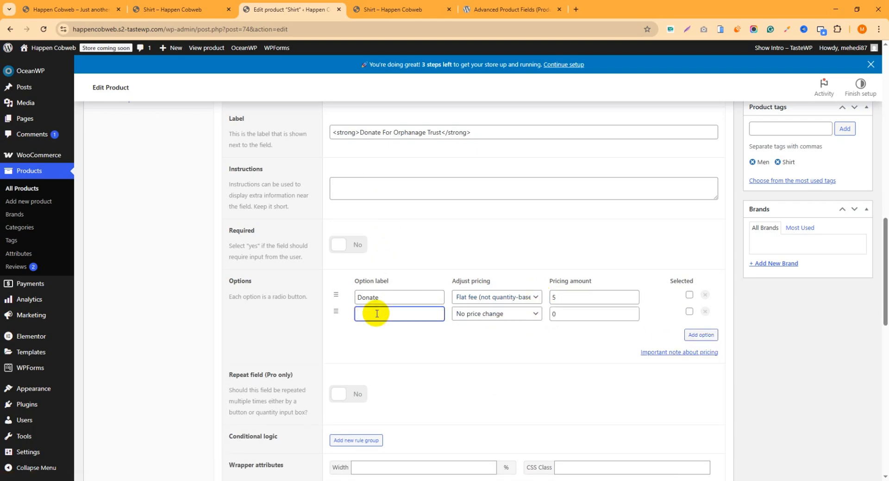
{"action": "type", "text": "Donate"}
{"action": "left_click", "coordinate": [476, 315]}
{"action": "left_click", "coordinate": [500, 336]}
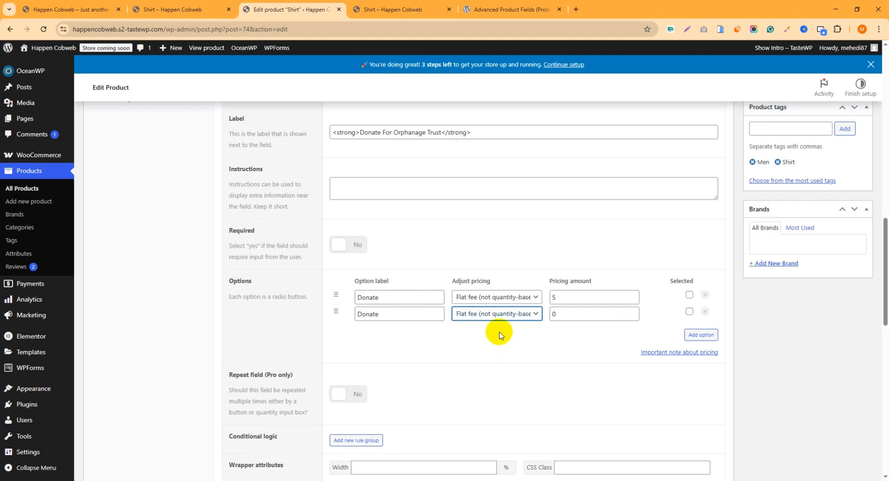
{"action": "left_click_drag", "start_coordinate": [571, 313], "coordinate": [494, 319]}
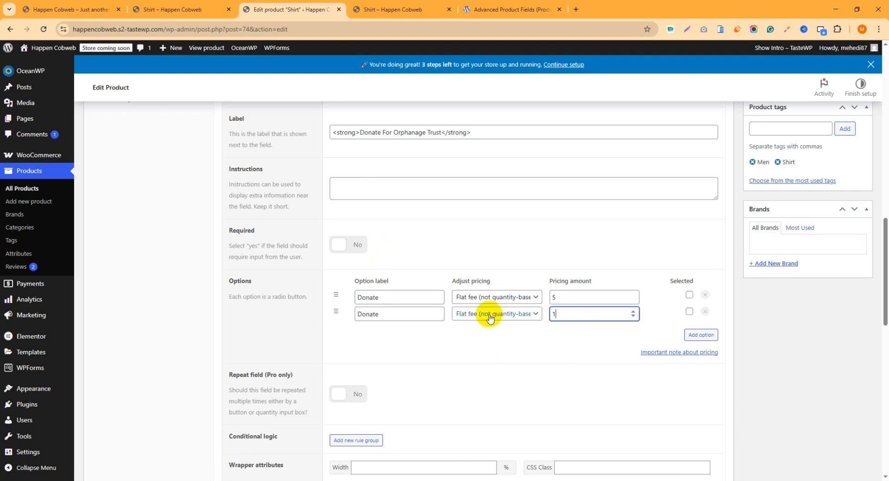
{"action": "type", "text": "10"}
Step: Add a third Donate option to the radio button field with flat fee pricing and an amount of 20
{"action": "left_click", "coordinate": [700, 334]}
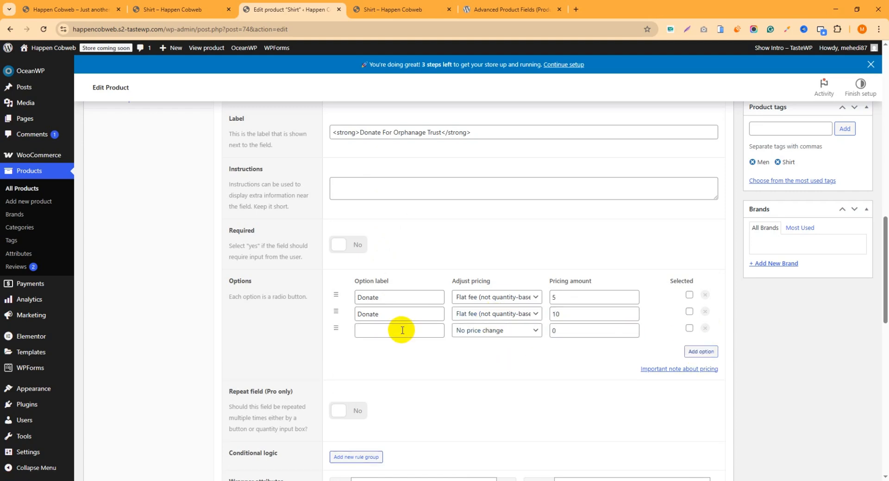
{"action": "type", "text": "Donate"}
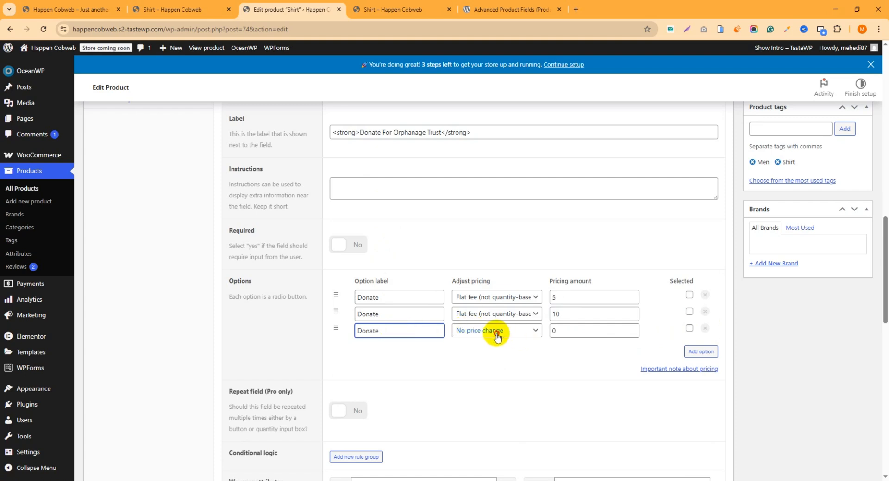
{"action": "left_click", "coordinate": [492, 331]}
{"action": "left_click", "coordinate": [491, 357]}
{"action": "left_click_drag", "start_coordinate": [554, 331], "coordinate": [520, 333]}
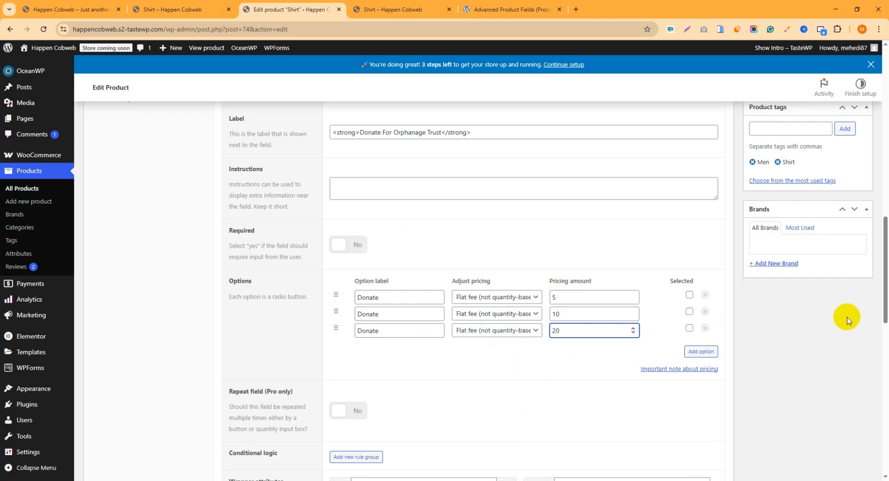
Step: Update the Shirt product and reload its store page at the product options
{"action": "scroll", "coordinate": [785, 331], "scroll_direction": "up", "scroll_amount": 15}
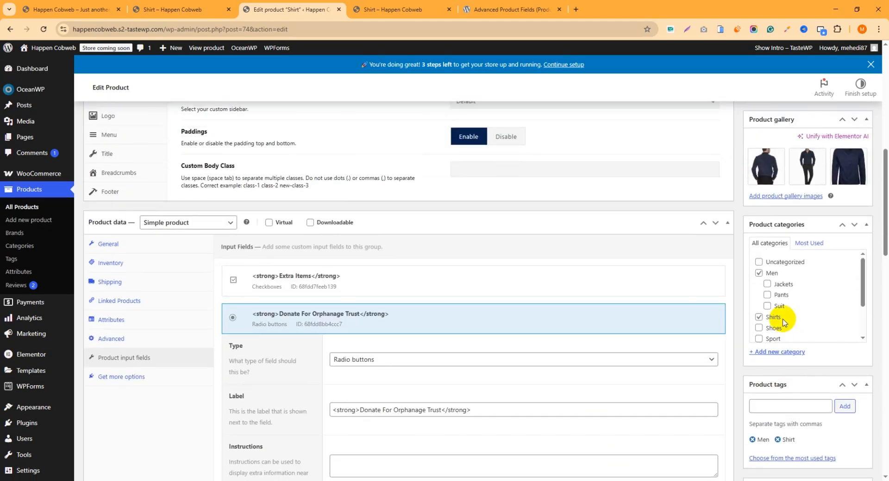
{"action": "left_click", "coordinate": [854, 110]}
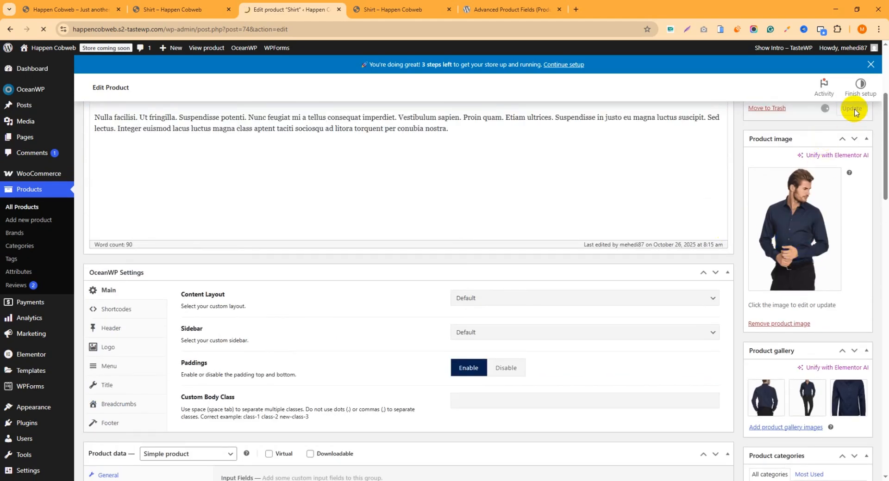
{"action": "left_click", "coordinate": [414, 9]}
{"action": "left_click", "coordinate": [45, 30]}
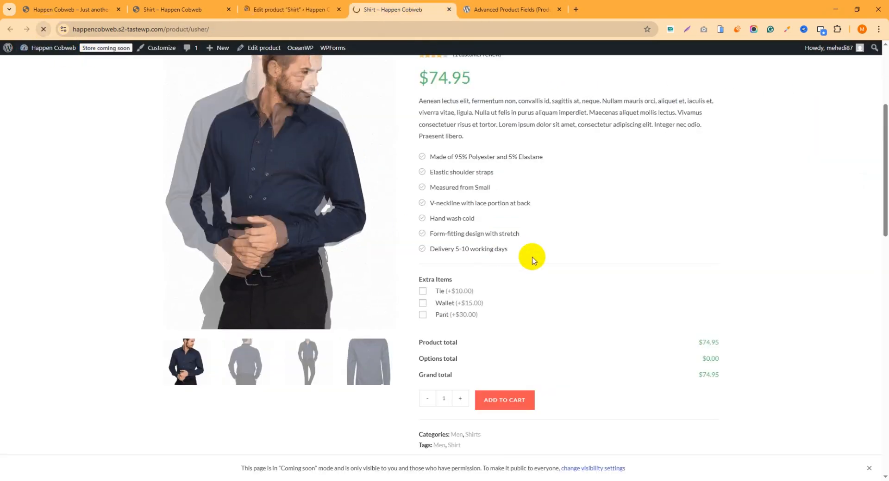
{"action": "scroll", "coordinate": [566, 262], "scroll_direction": "down", "scroll_amount": 2}
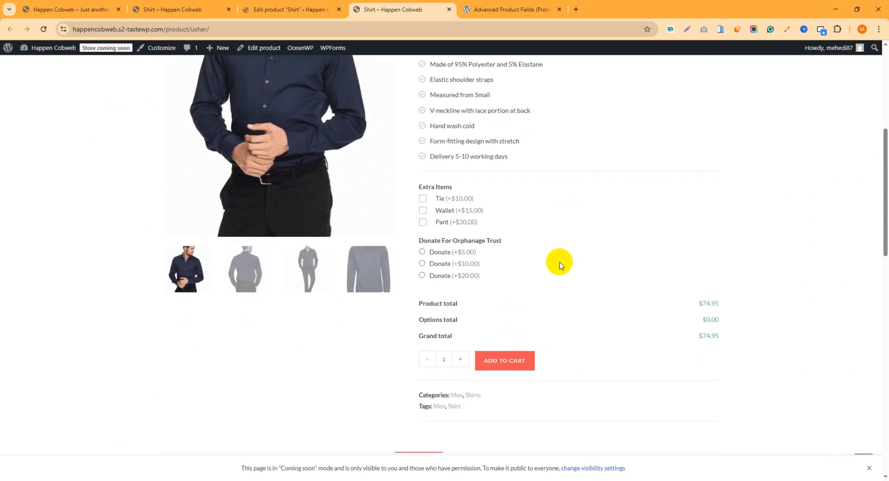
Step: Examine the Donate For Orphanage Trust options, the Extra Items and the base price on the Shirt's store page
{"action": "left_click_drag", "start_coordinate": [512, 240], "coordinate": [430, 242]}
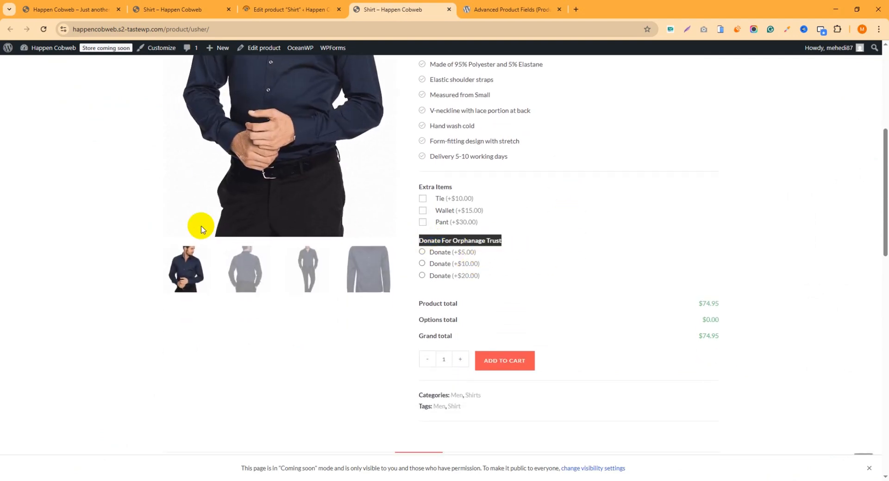
{"action": "left_click", "coordinate": [63, 296]}
{"action": "scroll", "coordinate": [63, 295], "scroll_direction": "up", "scroll_amount": 3}
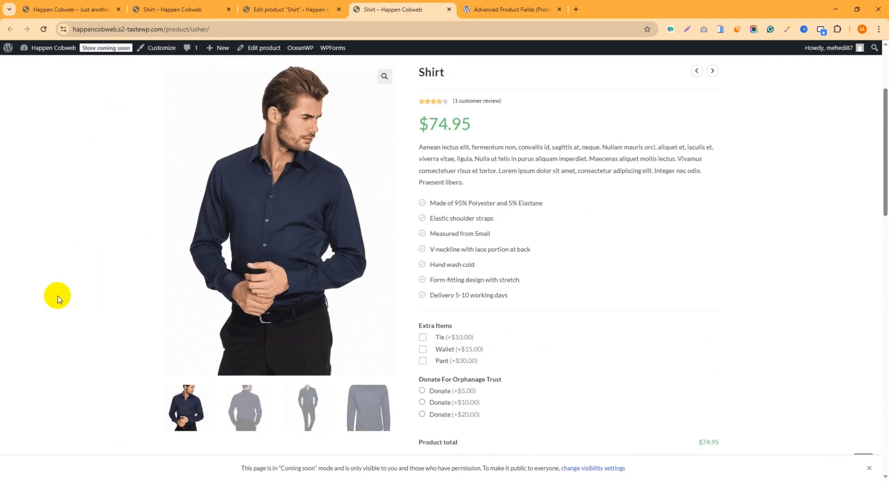
{"action": "scroll", "coordinate": [58, 300], "scroll_direction": "down", "scroll_amount": 3}
{"action": "scroll", "coordinate": [57, 298], "scroll_direction": "up", "scroll_amount": 3}
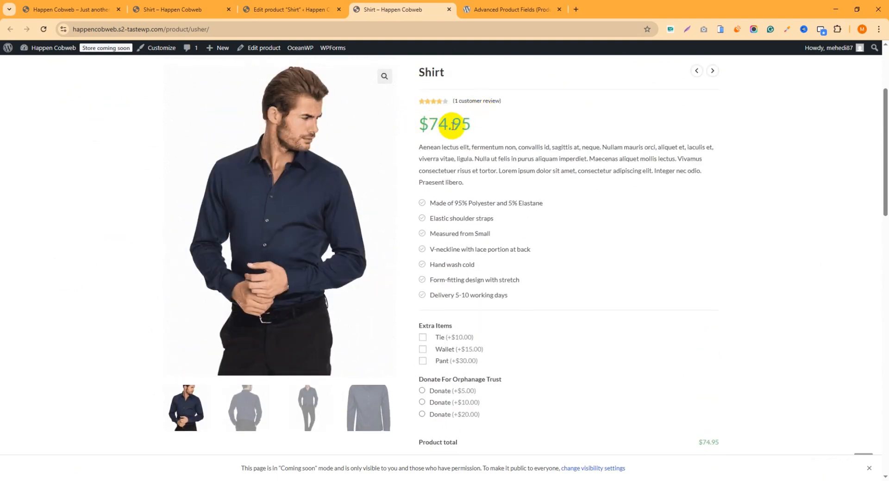
{"action": "left_click_drag", "start_coordinate": [478, 125], "coordinate": [408, 124]}
{"action": "left_click", "coordinate": [528, 122]}
{"action": "scroll", "coordinate": [529, 123], "scroll_direction": "down", "scroll_amount": 2}
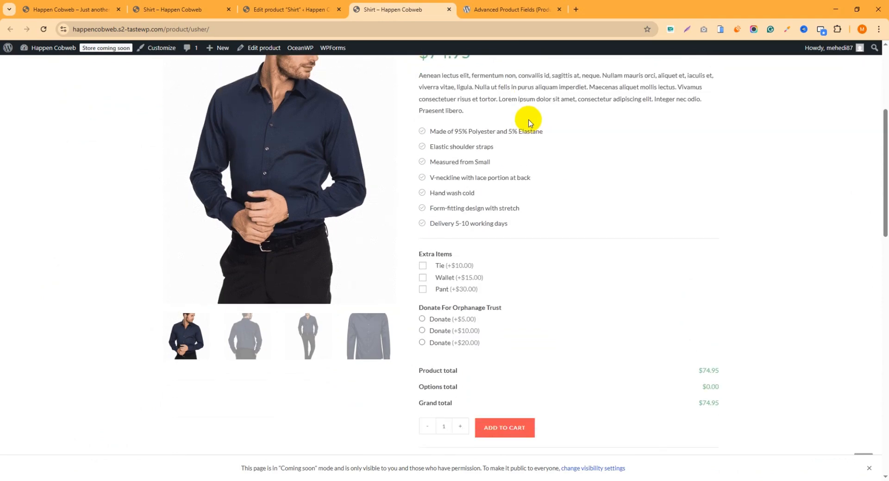
Step: Choose the Tie extra item and the $5.00 Donate option for the shirt and add it to the cart
{"action": "scroll", "coordinate": [529, 129], "scroll_direction": "down", "scroll_amount": 3}
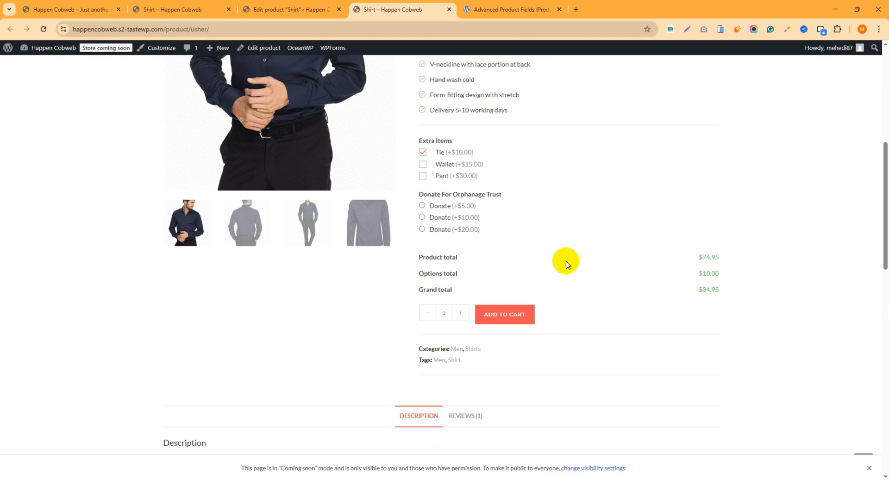
{"action": "left_click", "coordinate": [422, 207]}
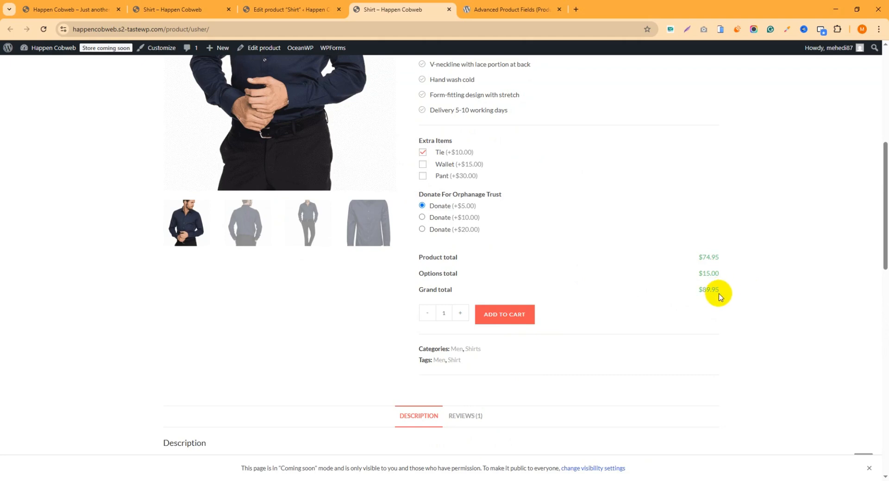
{"action": "left_click", "coordinate": [512, 319]}
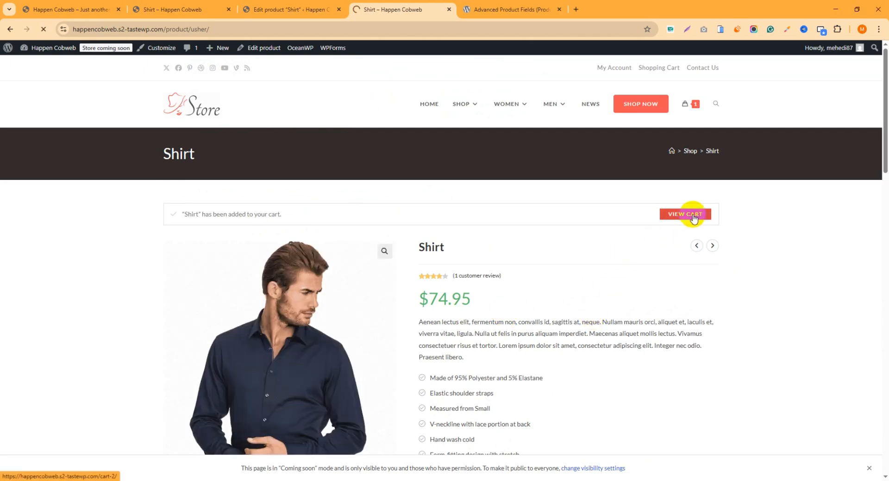
Step: Review the shirt and its chosen options in the cart and proceed to checkout
{"action": "scroll", "coordinate": [443, 264], "scroll_direction": "down", "scroll_amount": 7}
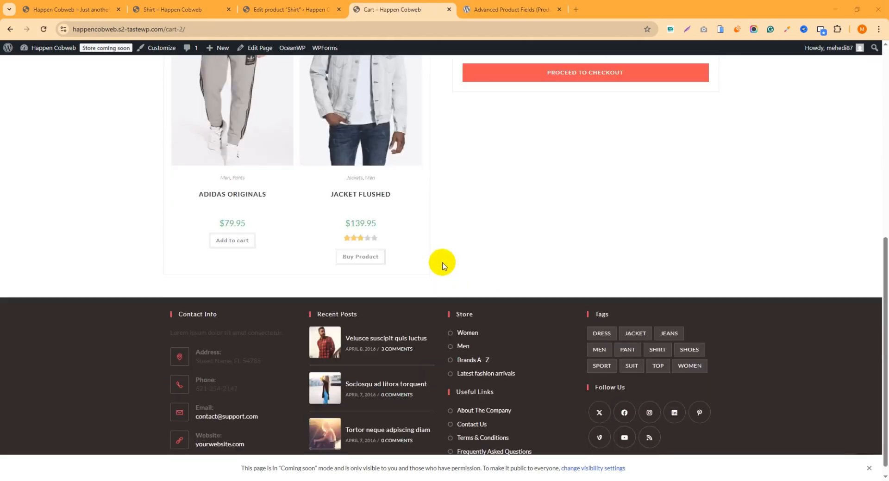
{"action": "scroll", "coordinate": [442, 263], "scroll_direction": "up", "scroll_amount": 10}
{"action": "scroll", "coordinate": [458, 232], "scroll_direction": "down", "scroll_amount": 3}
{"action": "left_click", "coordinate": [564, 344]}
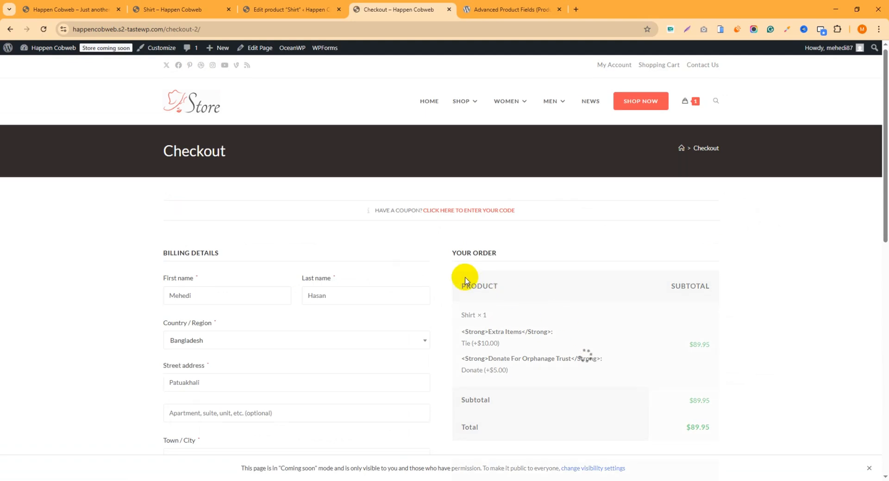
Step: Review the billing details and order summary on the checkout page and select Direct bank transfer as the payment method
{"action": "scroll", "coordinate": [351, 228], "scroll_direction": "down", "scroll_amount": 3}
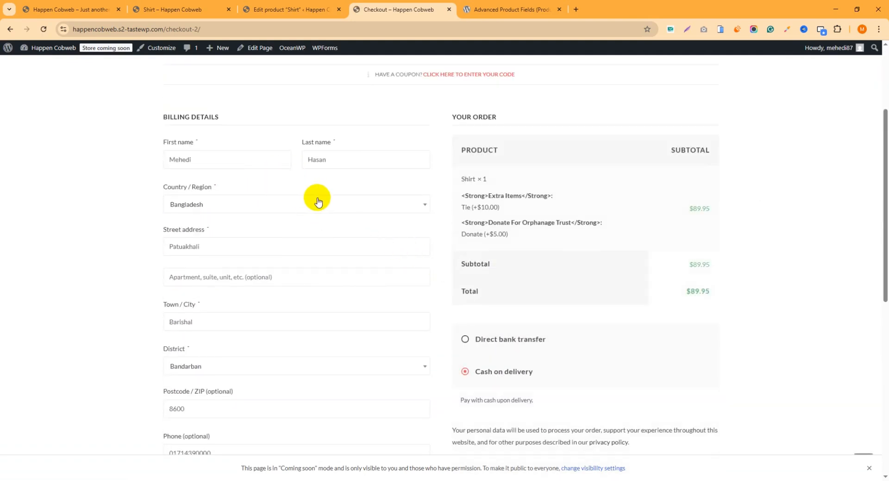
{"action": "scroll", "coordinate": [278, 199], "scroll_direction": "down", "scroll_amount": 3}
{"action": "scroll", "coordinate": [284, 211], "scroll_direction": "down", "scroll_amount": 4}
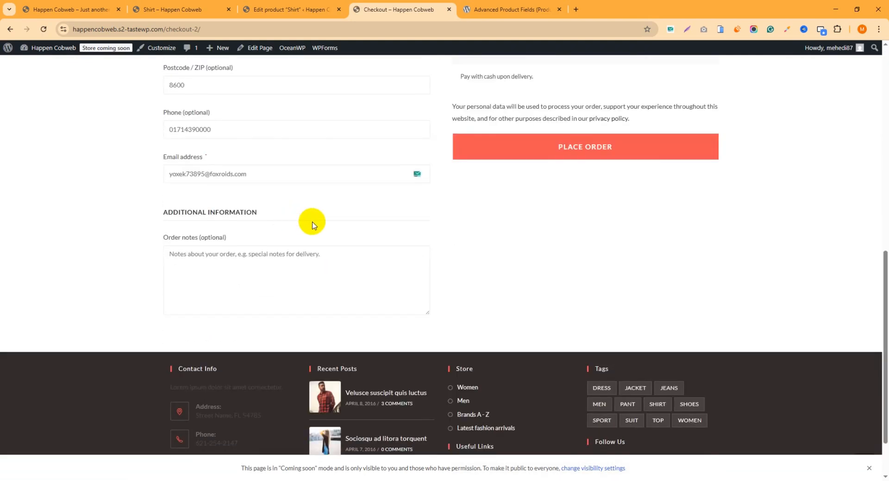
{"action": "scroll", "coordinate": [318, 224], "scroll_direction": "up", "scroll_amount": 4}
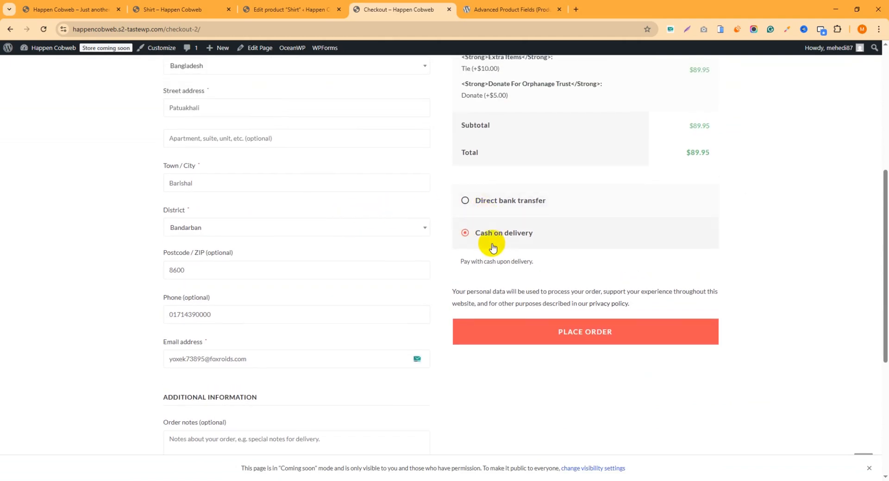
{"action": "left_click", "coordinate": [466, 202]}
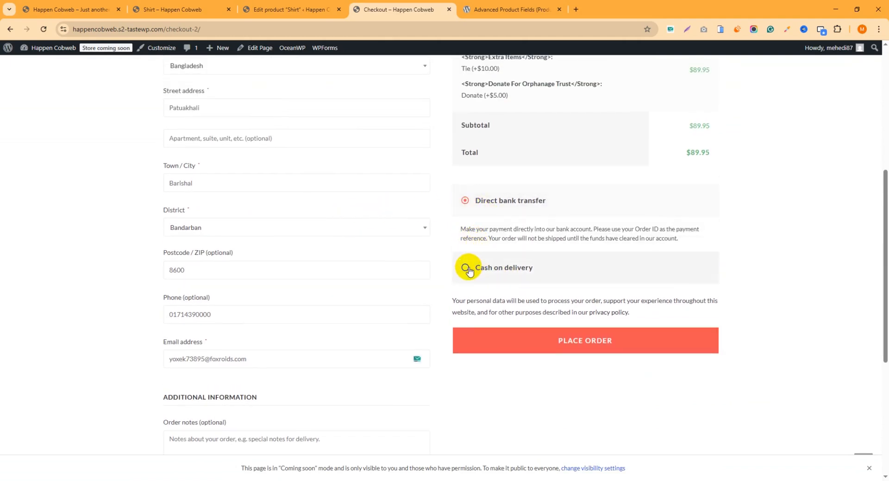
Step: Switch the payment method to Cash on delivery, place the order, and review the order confirmation details
{"action": "left_click", "coordinate": [466, 267]}
{"action": "left_click", "coordinate": [587, 333]}
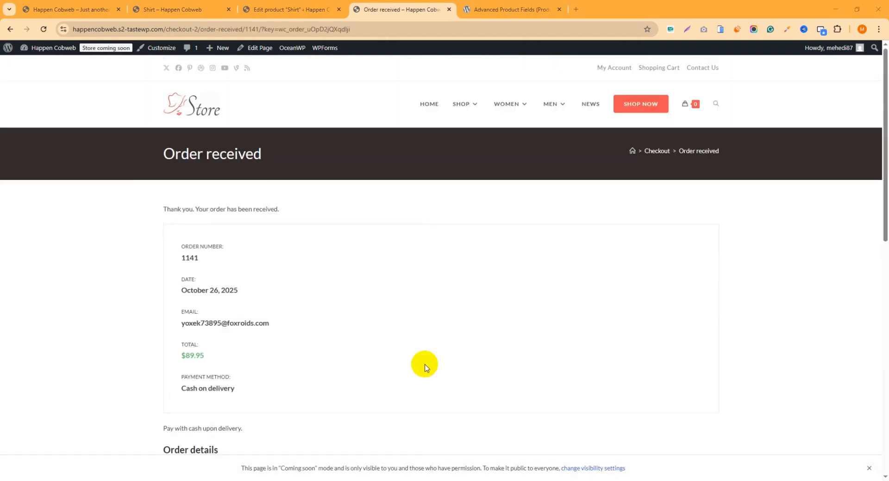
{"action": "scroll", "coordinate": [331, 300], "scroll_direction": "down", "scroll_amount": 4}
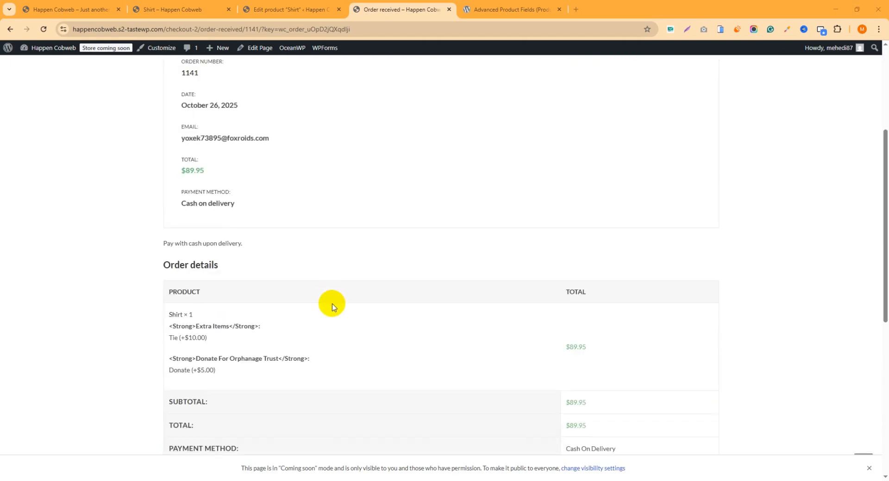
{"action": "scroll", "coordinate": [332, 307], "scroll_direction": "up", "scroll_amount": 2}
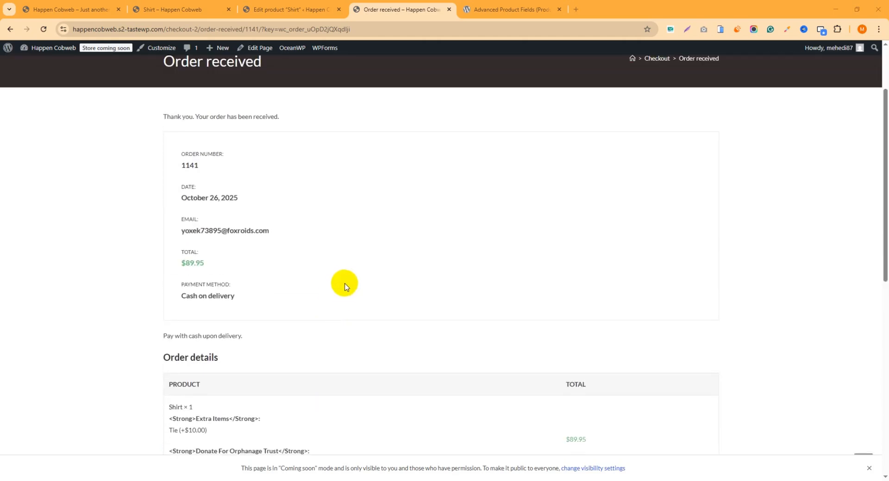
Step: Switch to Gmail in a new browser tab, open the newest Happen Cobweb order notification, and check its total, Extra Items and Donate For Orphanage Trust options
{"action": "left_click", "coordinate": [576, 10]}
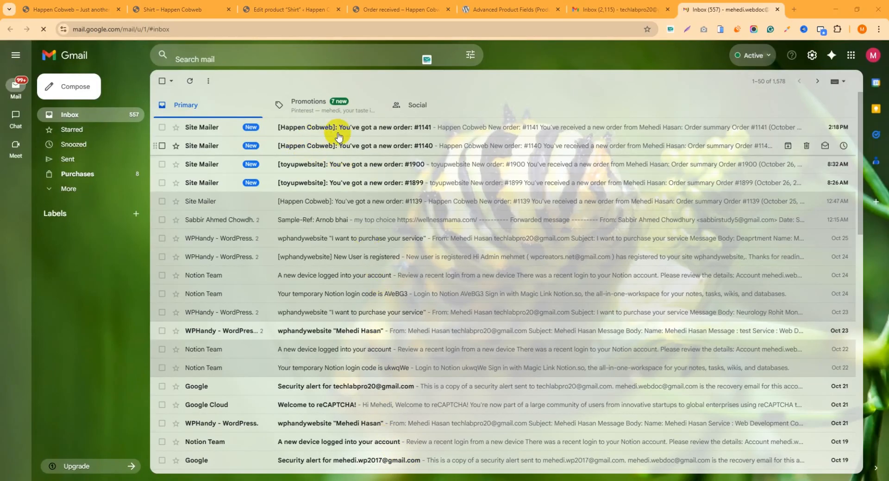
{"action": "left_click", "coordinate": [384, 130]}
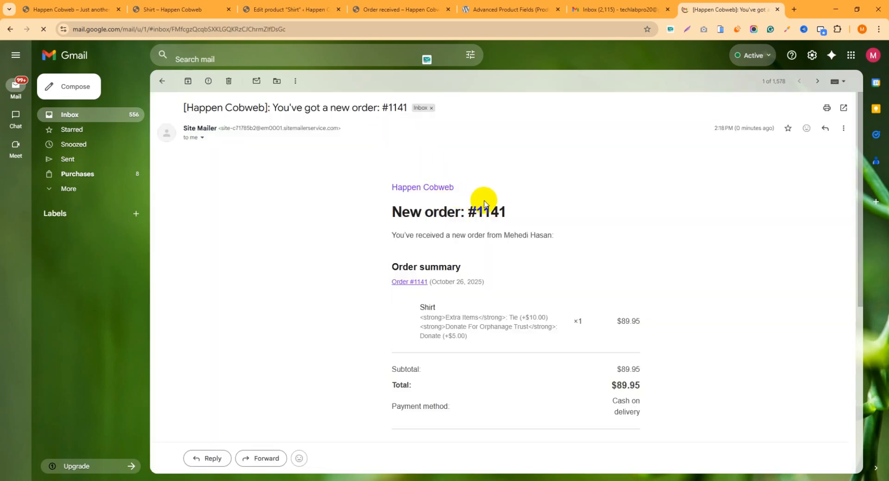
{"action": "scroll", "coordinate": [420, 190], "scroll_direction": "down", "scroll_amount": 1}
{"action": "scroll", "coordinate": [615, 273], "scroll_direction": "down", "scroll_amount": 2}
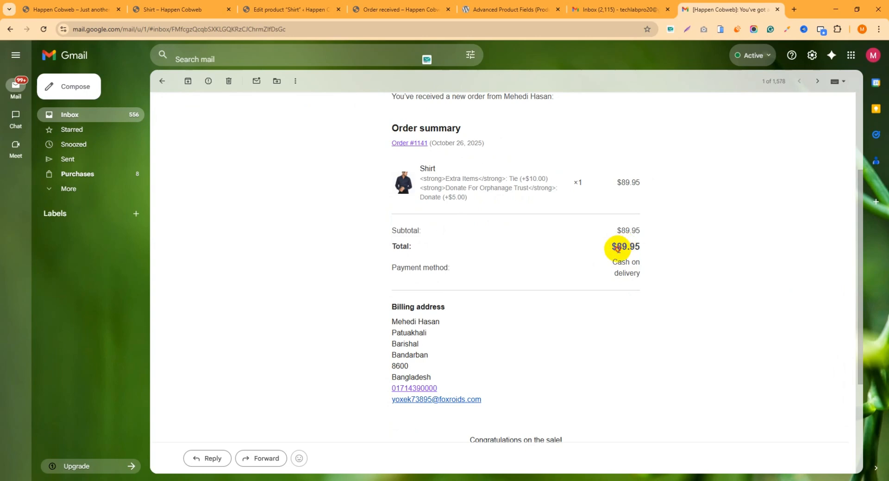
{"action": "left_click_drag", "start_coordinate": [633, 248], "coordinate": [615, 260]}
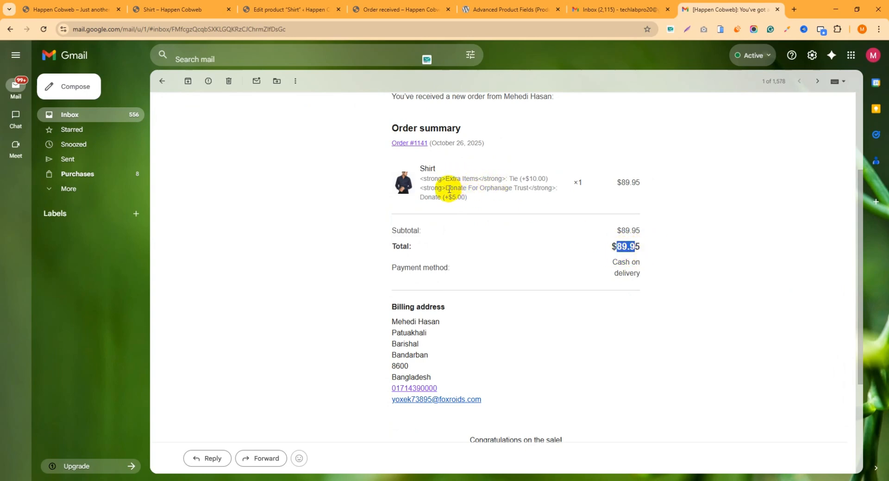
{"action": "left_click_drag", "start_coordinate": [446, 188], "coordinate": [528, 190]}
{"action": "left_click_drag", "start_coordinate": [467, 198], "coordinate": [536, 181]}
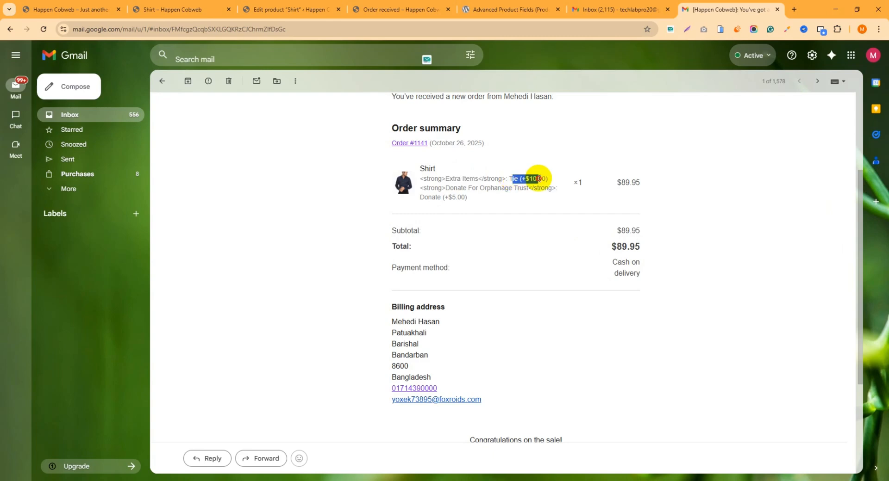
{"action": "scroll", "coordinate": [530, 191], "scroll_direction": "up", "scroll_amount": 1}
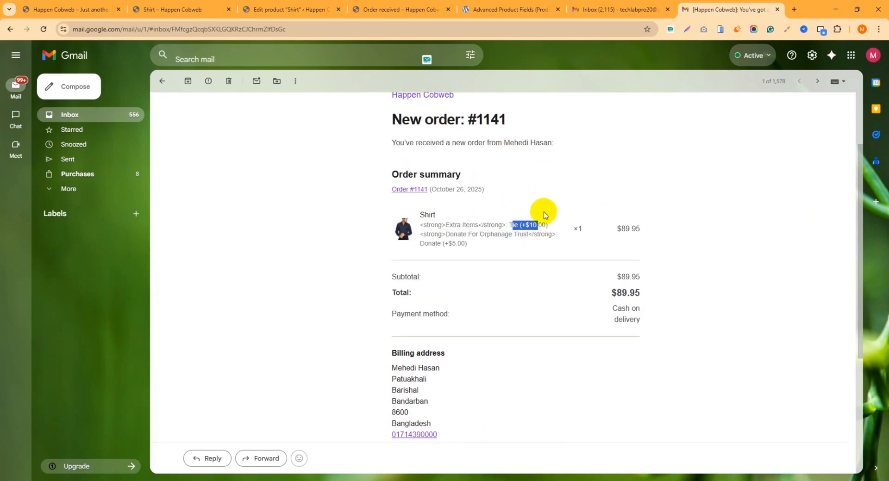
{"action": "scroll", "coordinate": [539, 213], "scroll_direction": "up", "scroll_amount": 1}
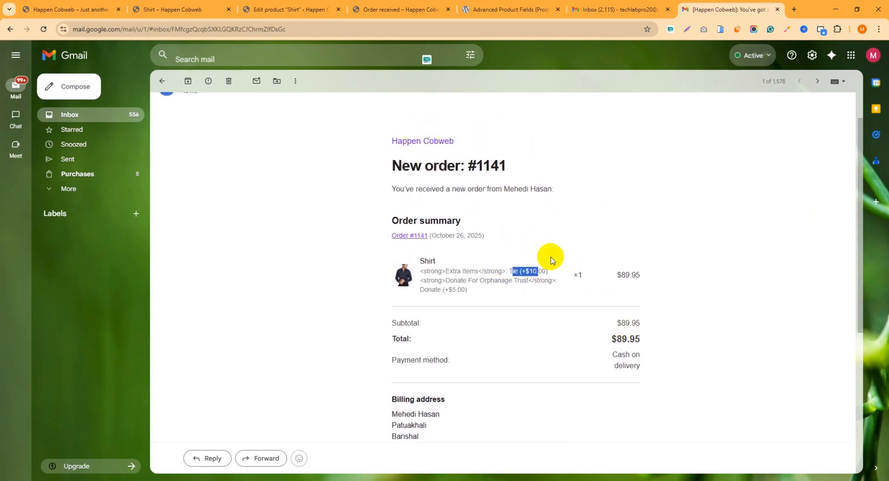